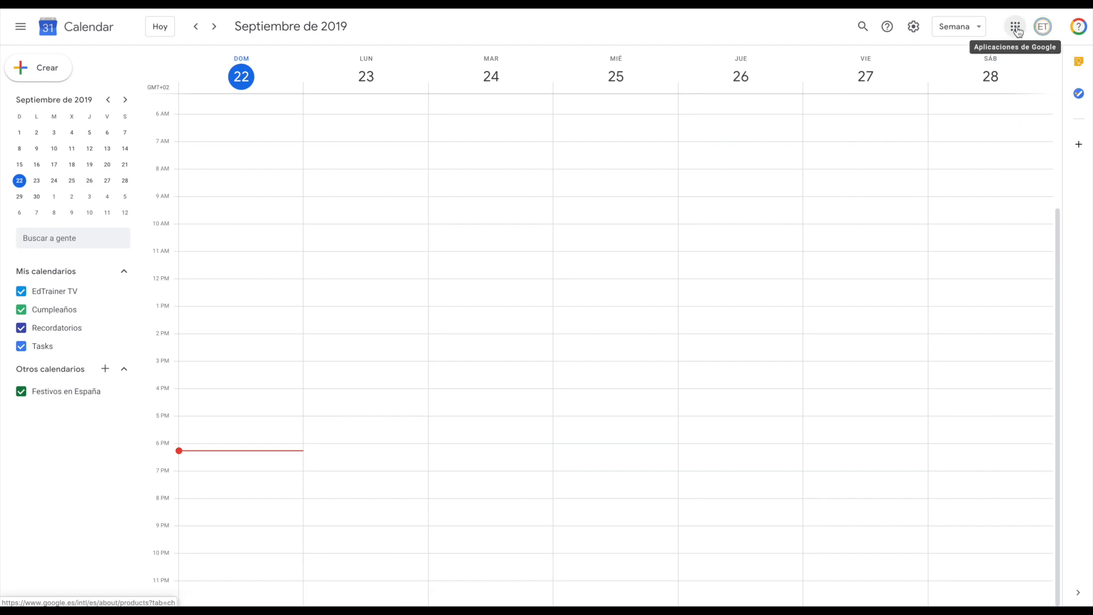
Step: Look through the Google apps, the calendar's view choices and its settings options
click(1017, 30)
click(1016, 29)
click(982, 31)
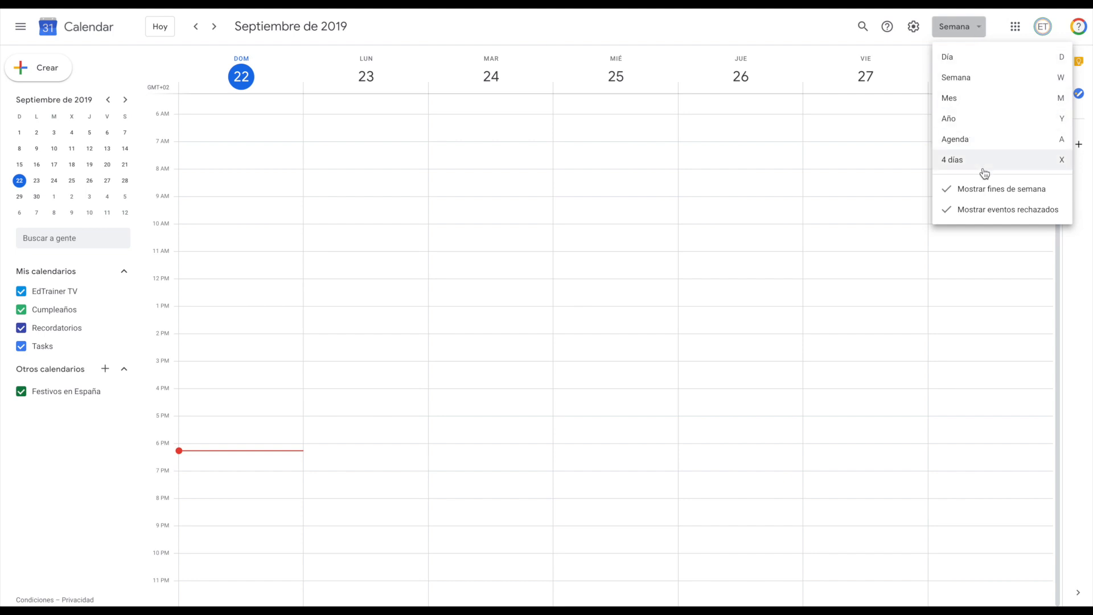
click(914, 30)
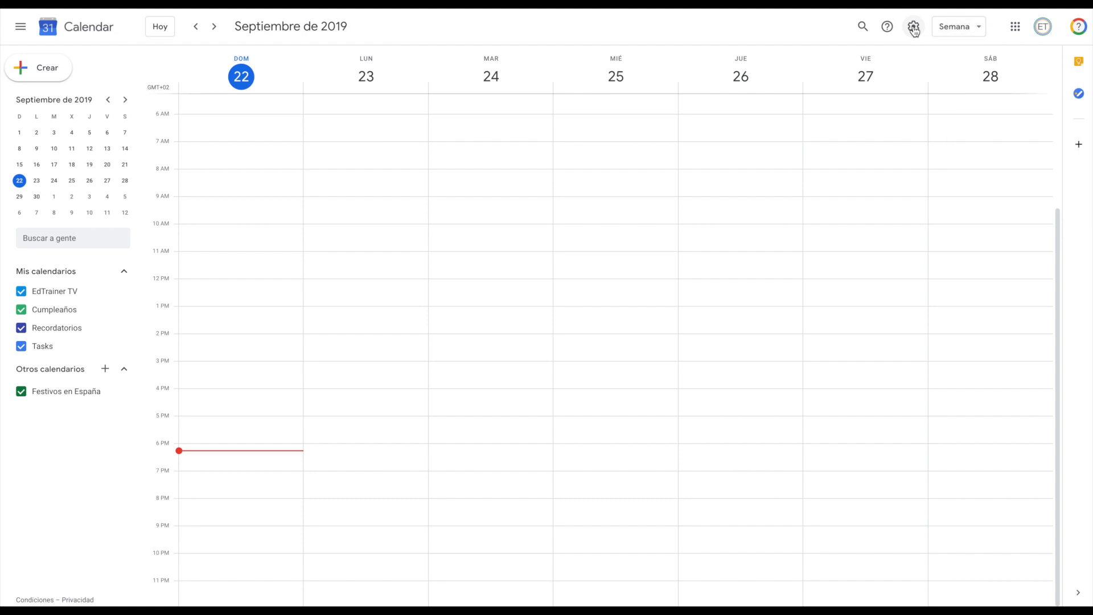
click(914, 30)
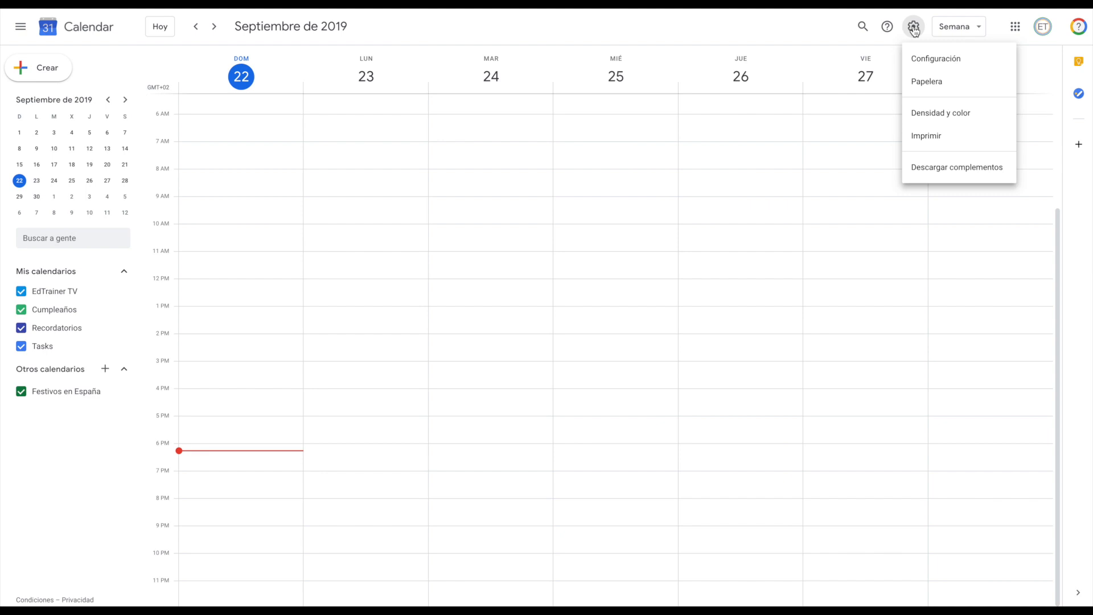
Step: Examine the advanced event search fields, reset them and return to the calendar
click(866, 31)
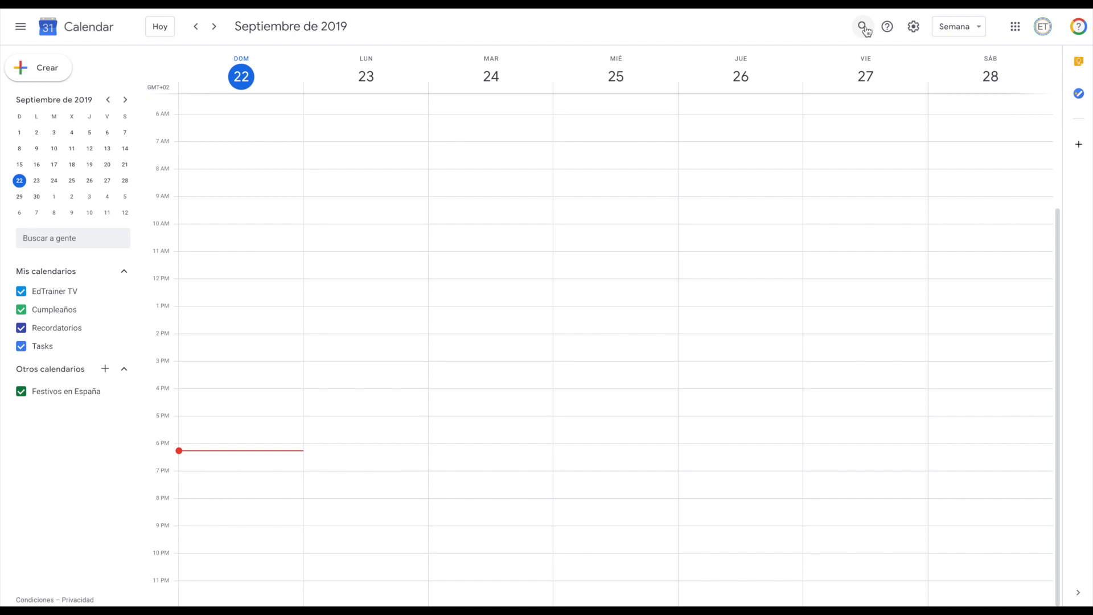
click(864, 29)
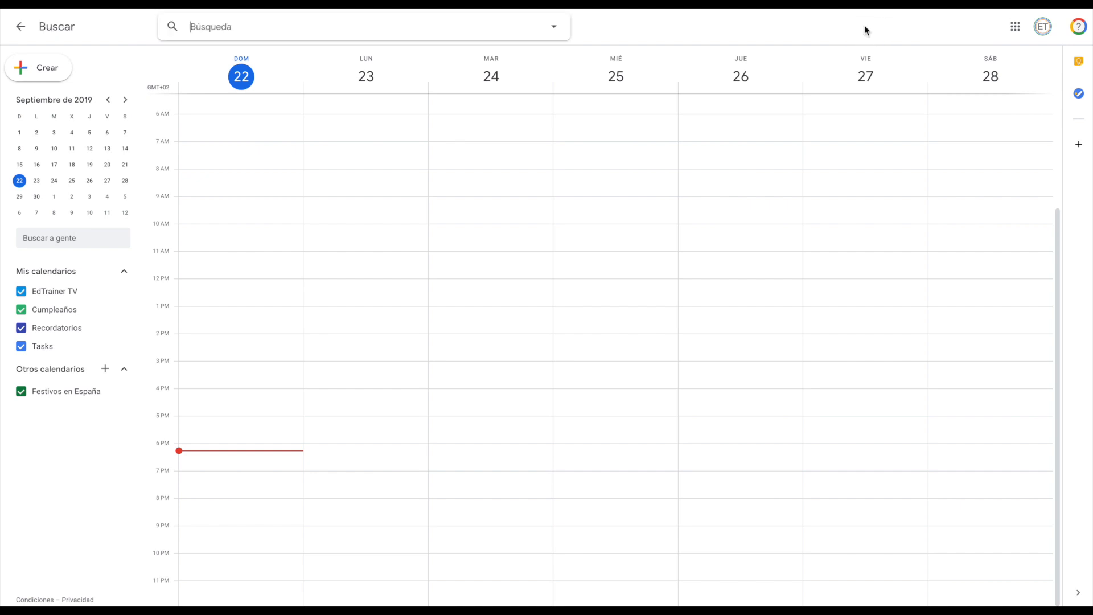
click(556, 28)
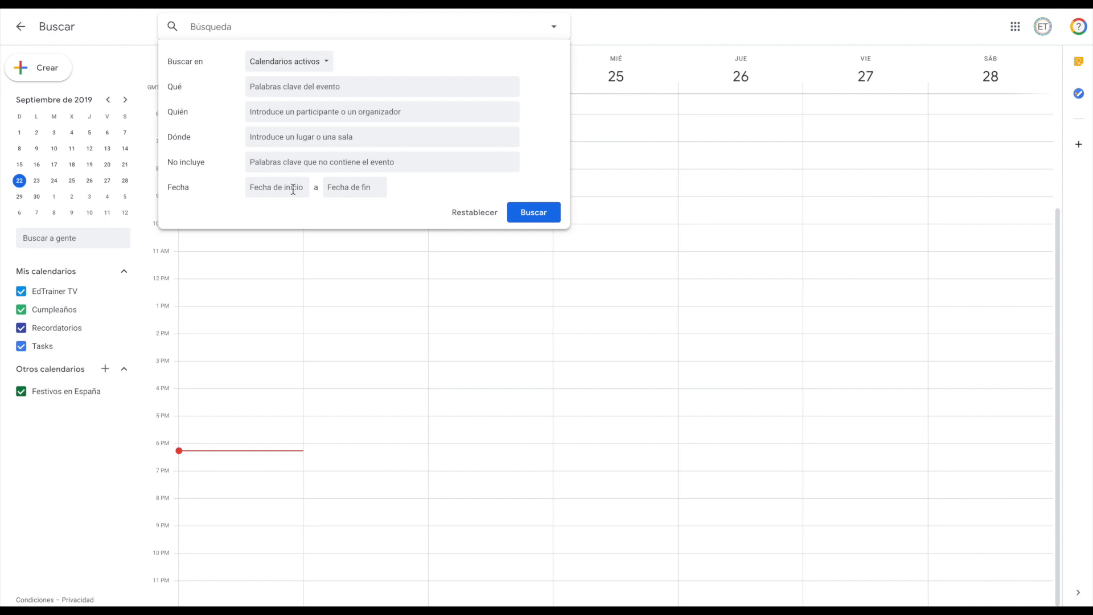
click(480, 214)
click(122, 29)
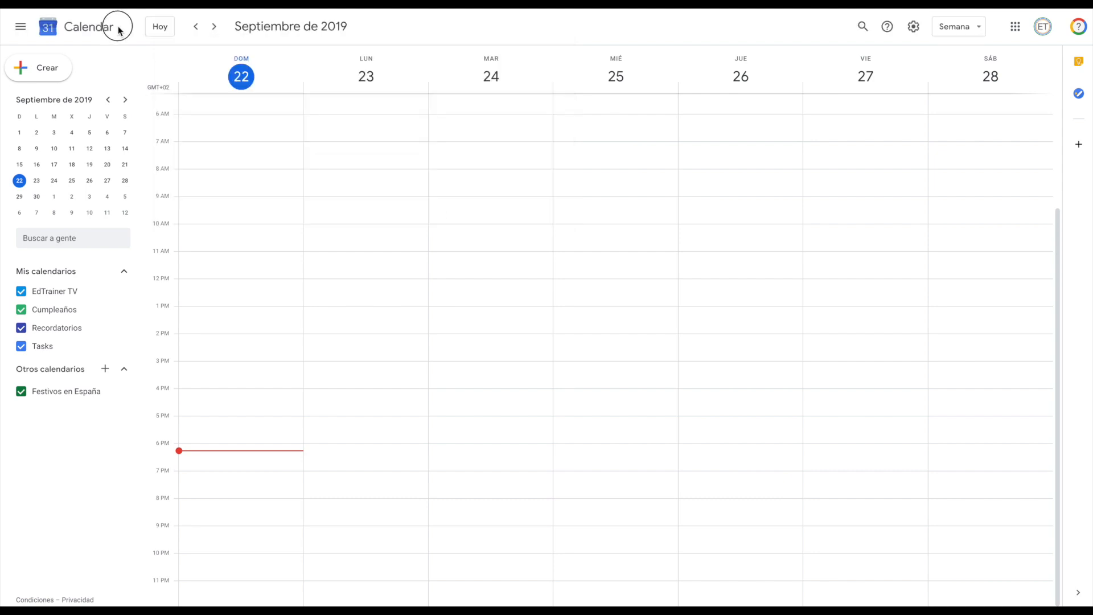
Step: Look at the quick creation form for a new event and close it without saving
click(35, 72)
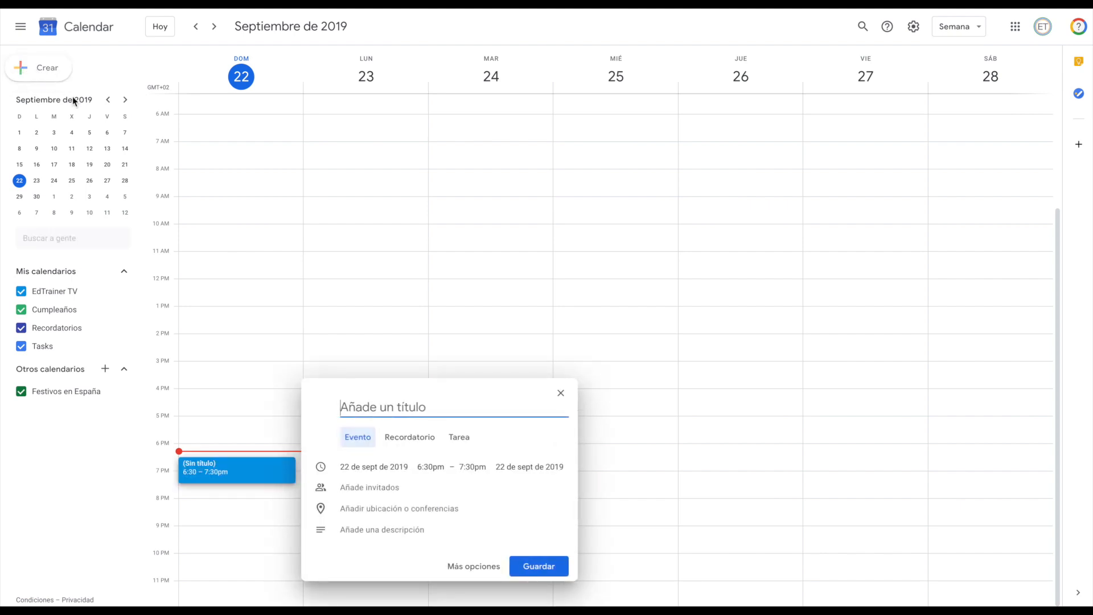
click(561, 393)
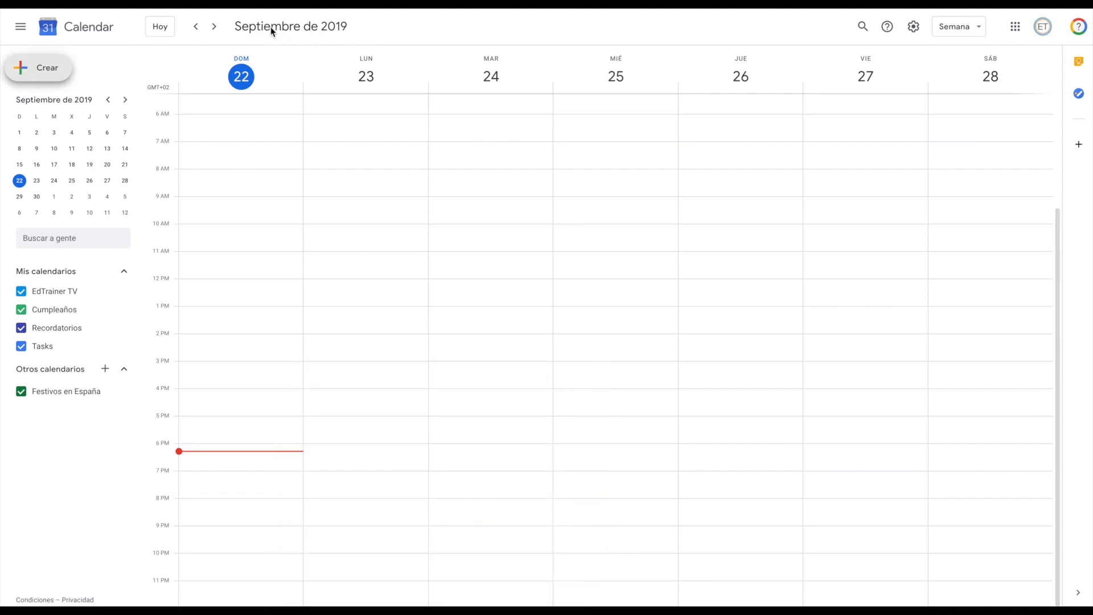
Step: View the following week and come back to the current one, and collapse and restore the calendar sidebar
click(214, 27)
click(197, 27)
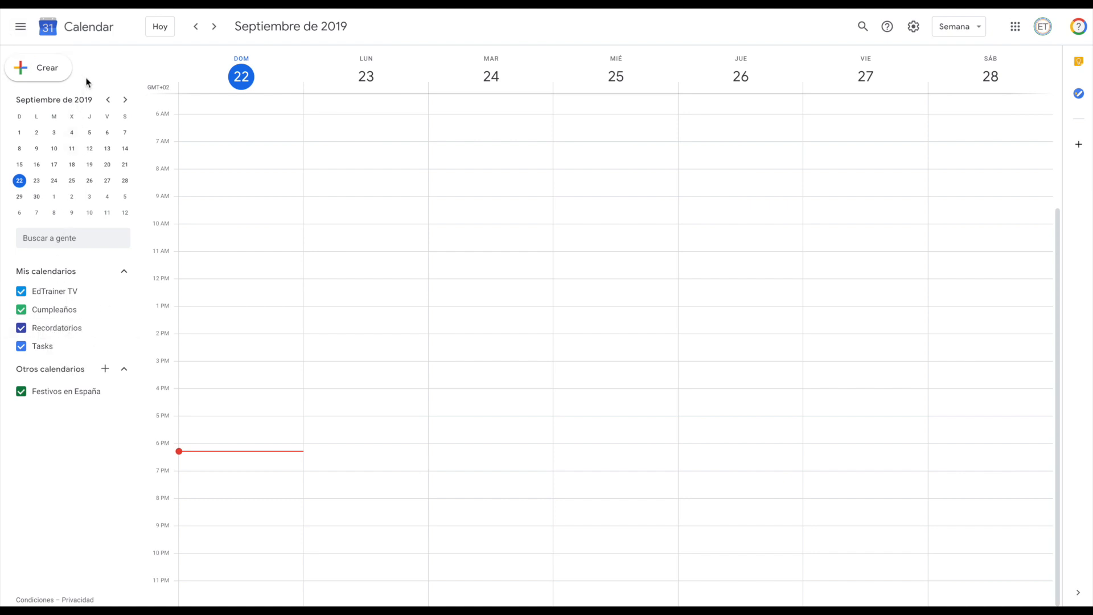
click(27, 32)
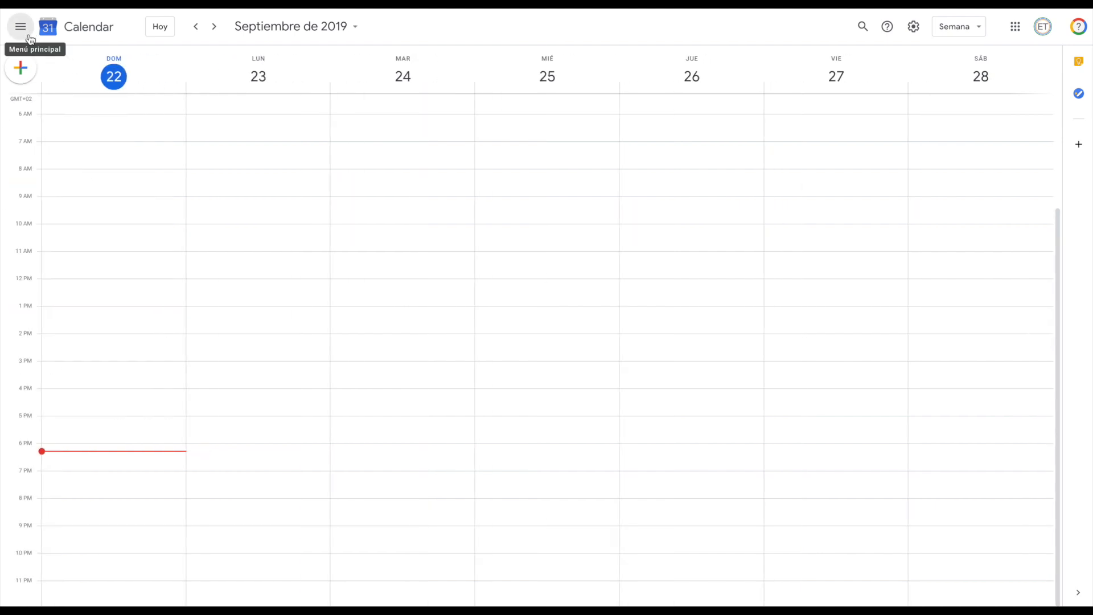
click(29, 37)
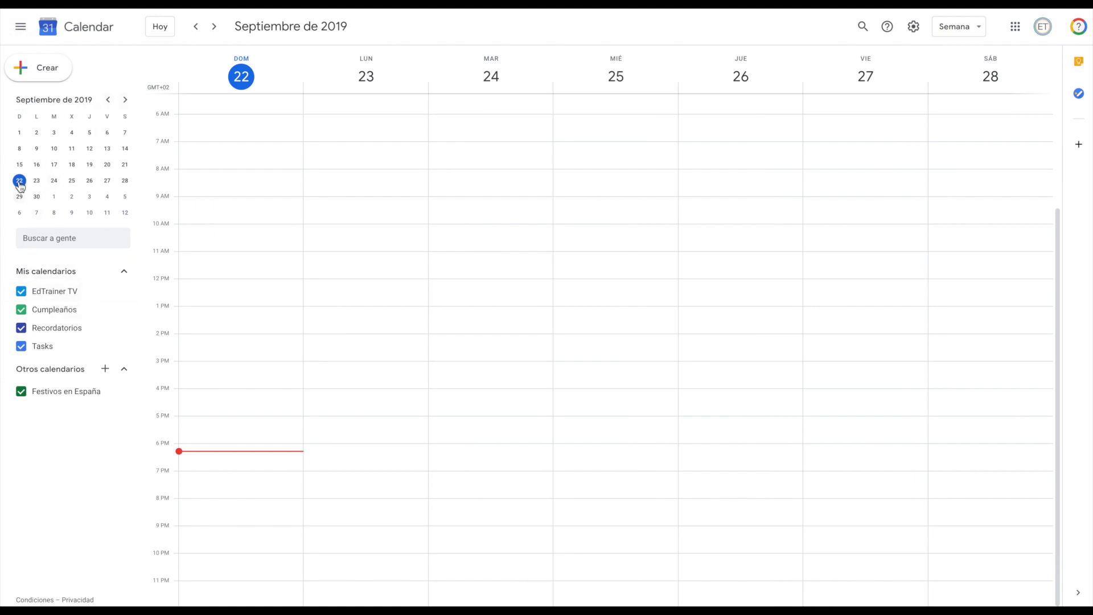
Step: Page the mini calendar one month forward and back, and view the options of the EdTrainer TV calendar
click(125, 100)
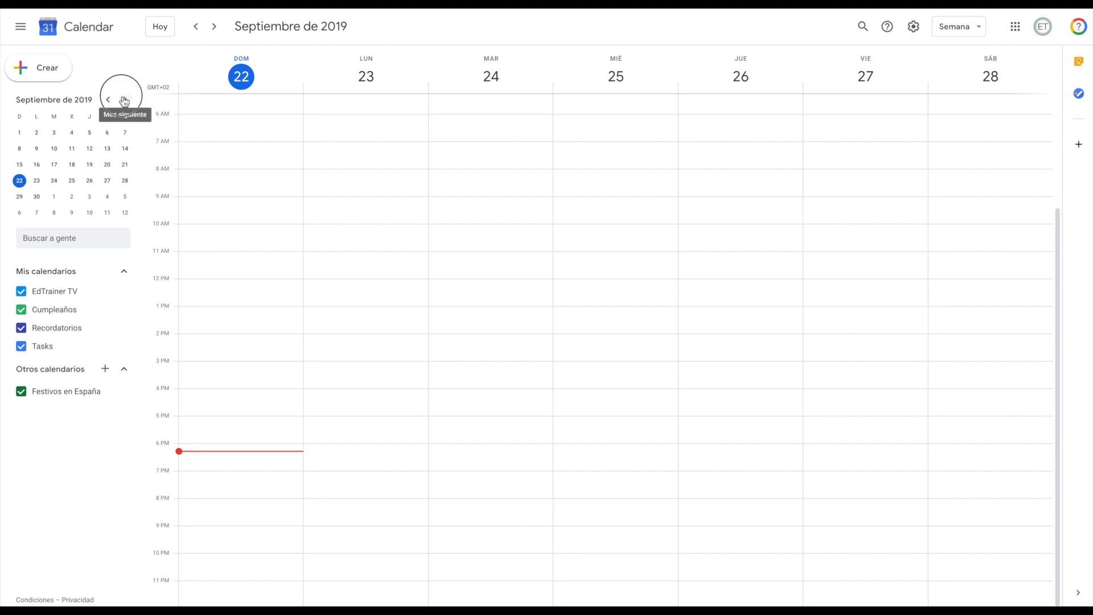
click(109, 100)
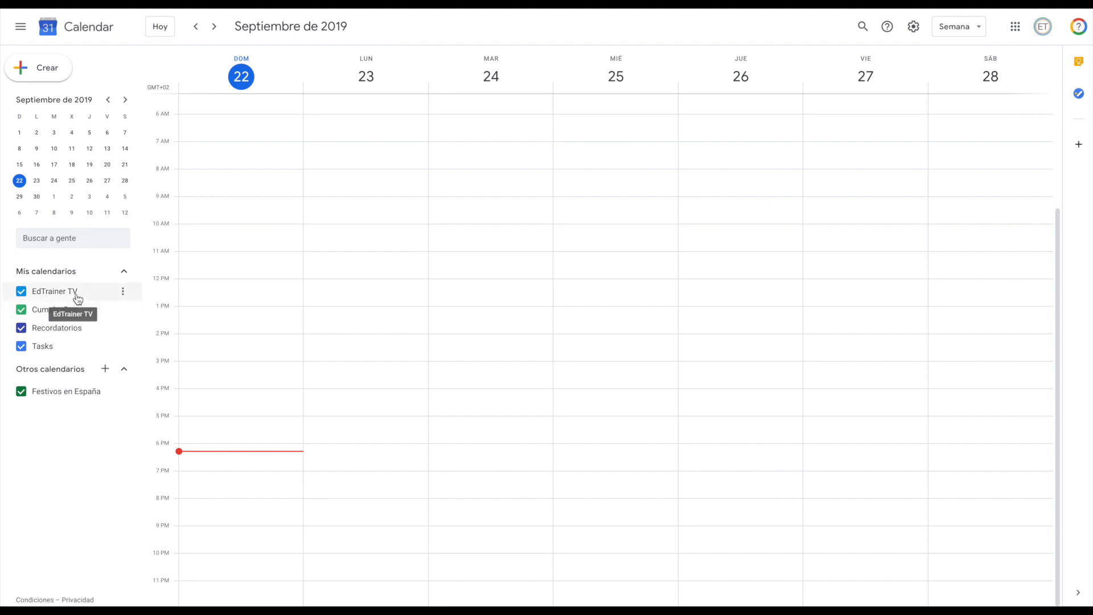
click(123, 293)
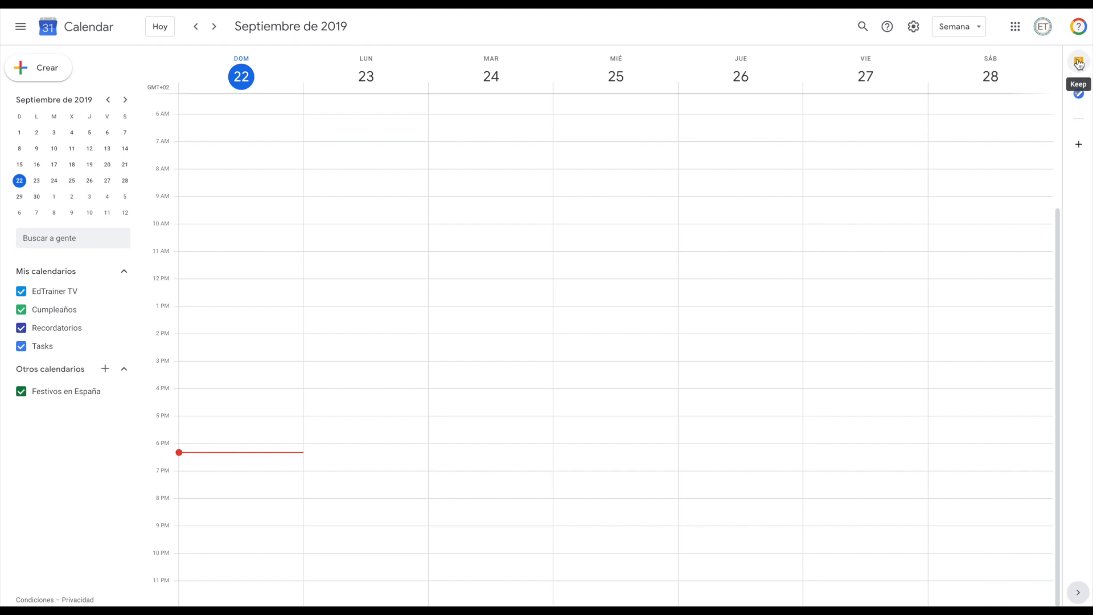
Step: Examine the Calendar add-ons offered in the G Suite Marketplace and close it
click(1078, 147)
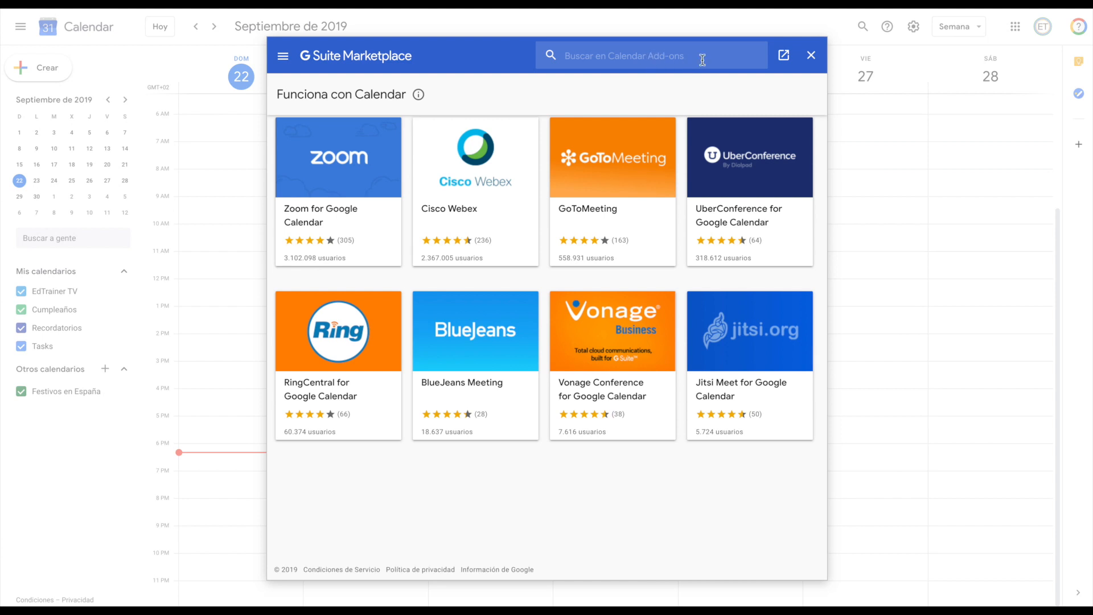
click(812, 57)
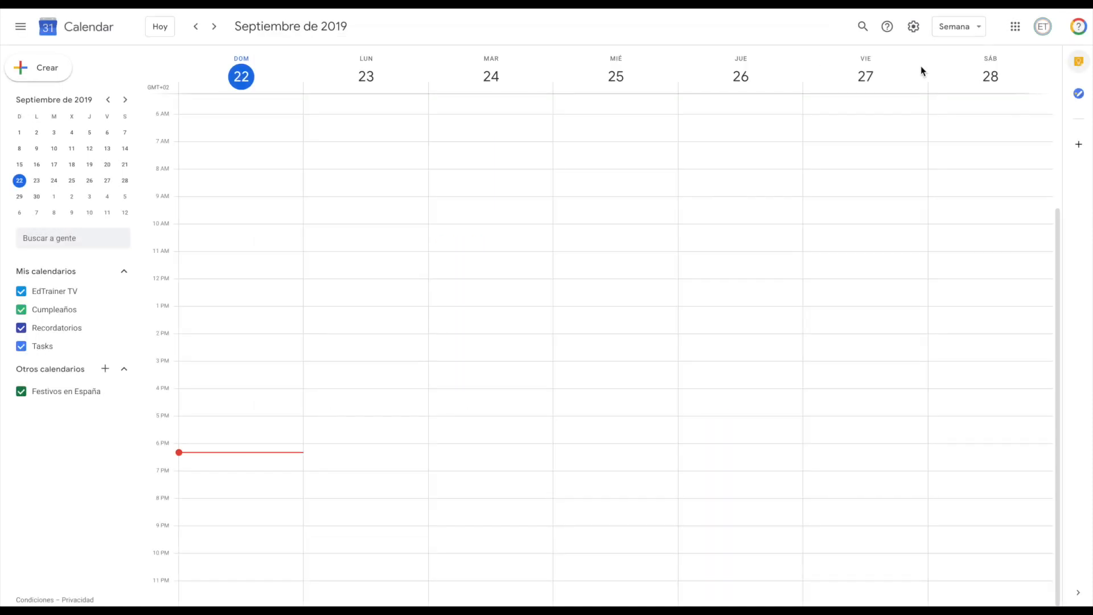
Step: View the Tasks list and the Keep notes beside the calendar, closing each one after viewing
click(1084, 101)
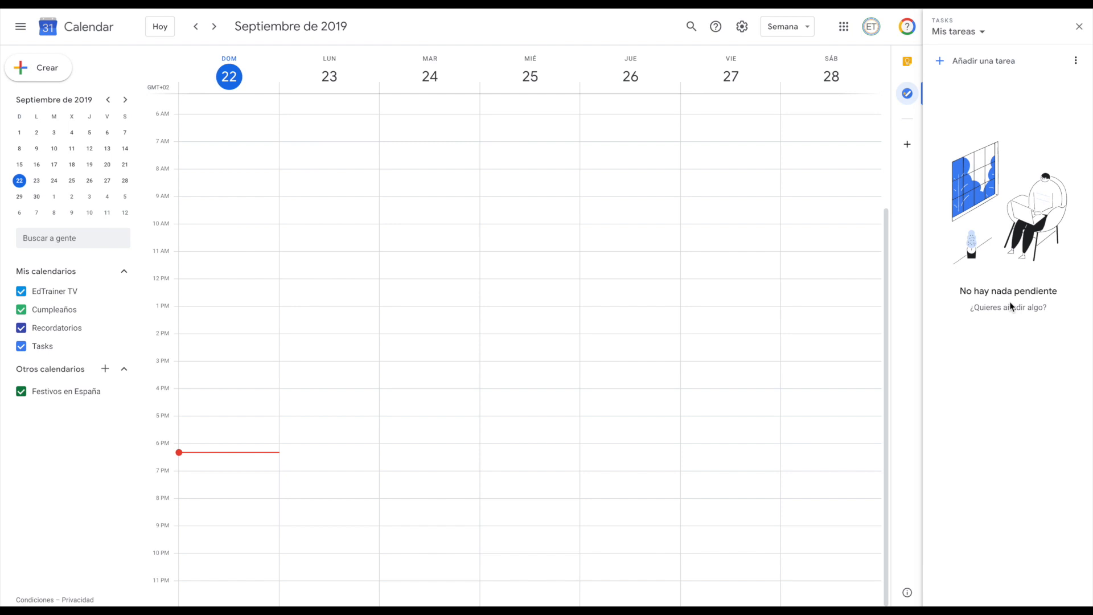
click(1079, 26)
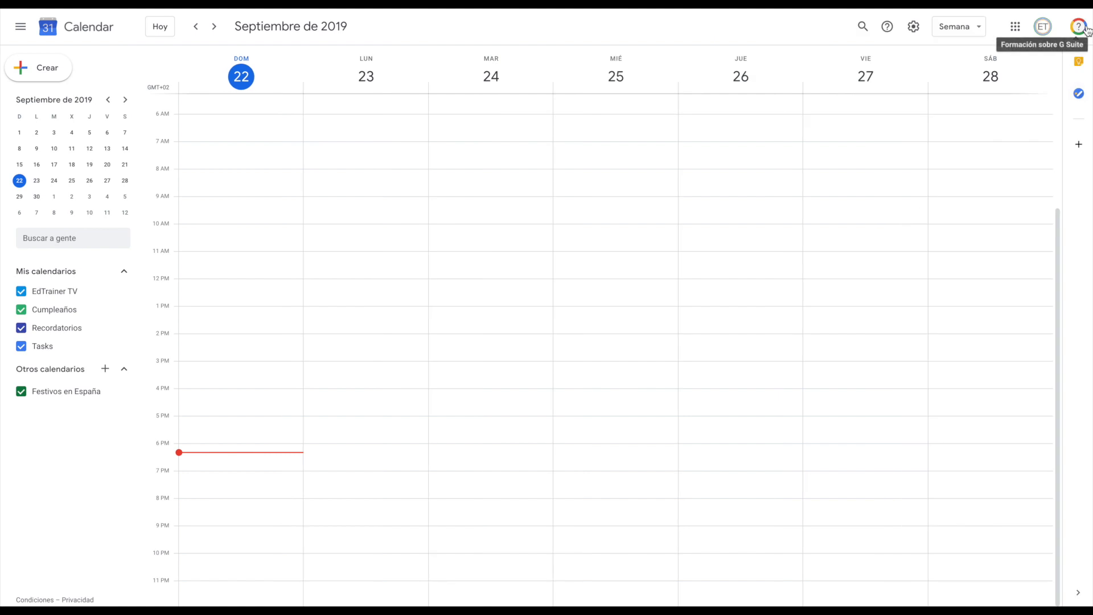
click(1079, 62)
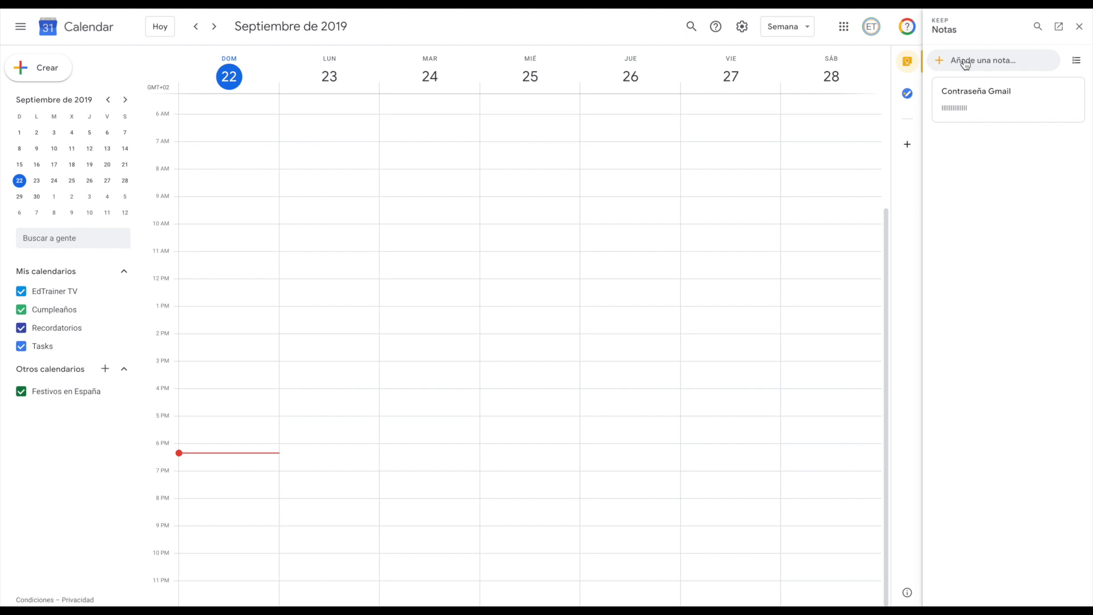
click(1079, 27)
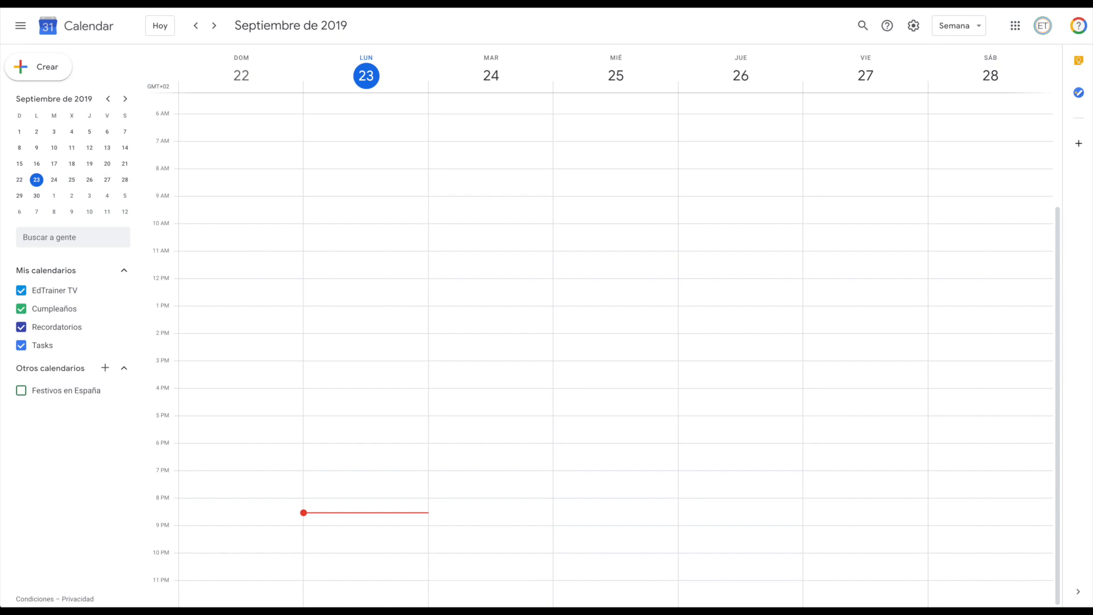
Step: Collapse and restore the calendar sidebar, and look at the options for adding other calendars
click(20, 26)
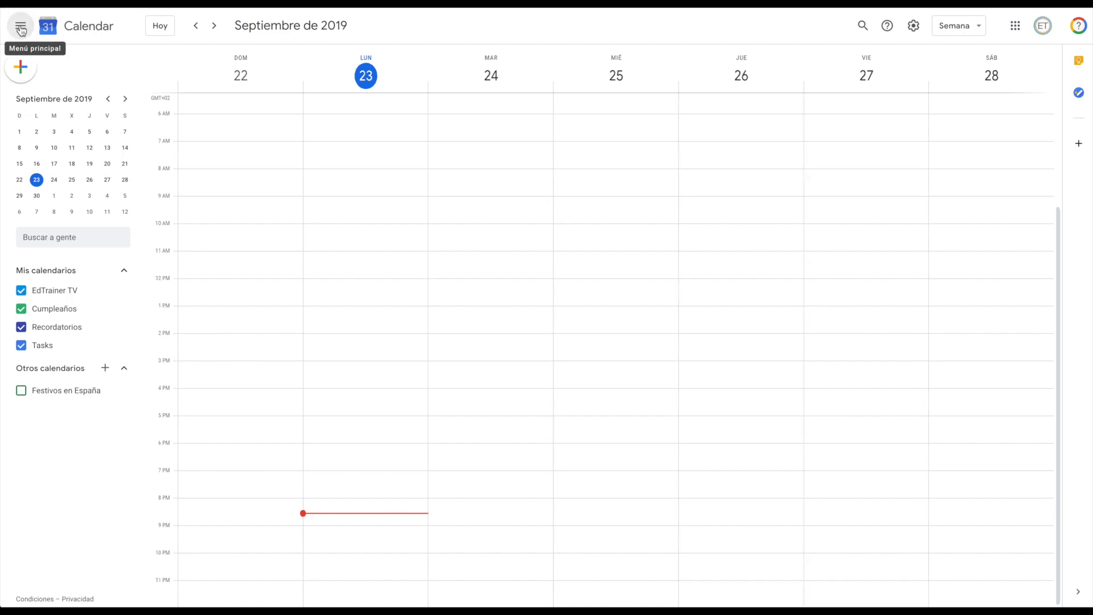
click(21, 27)
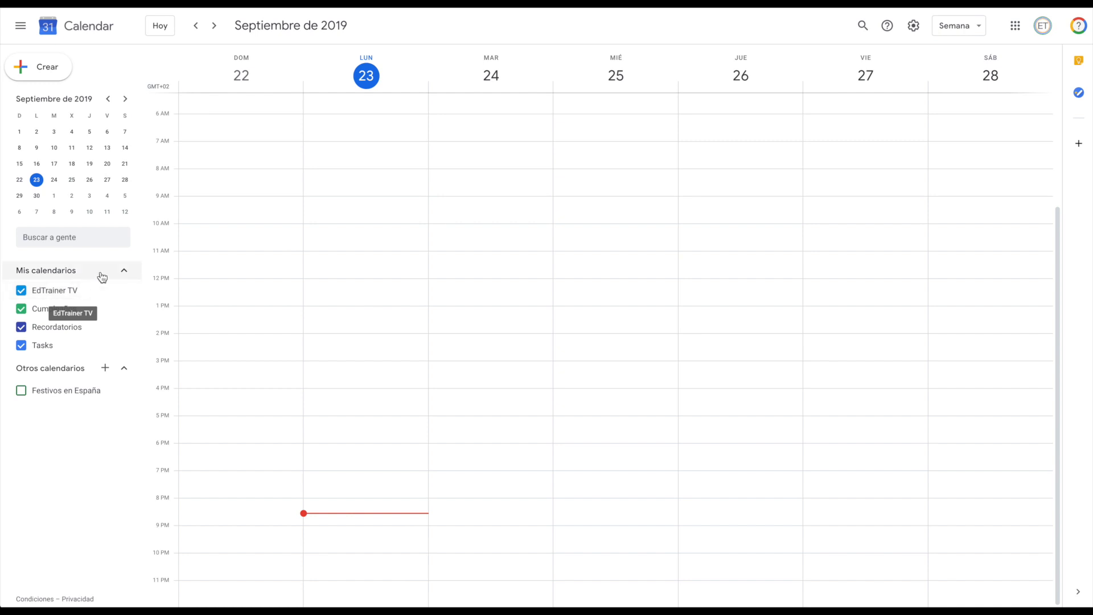
click(106, 370)
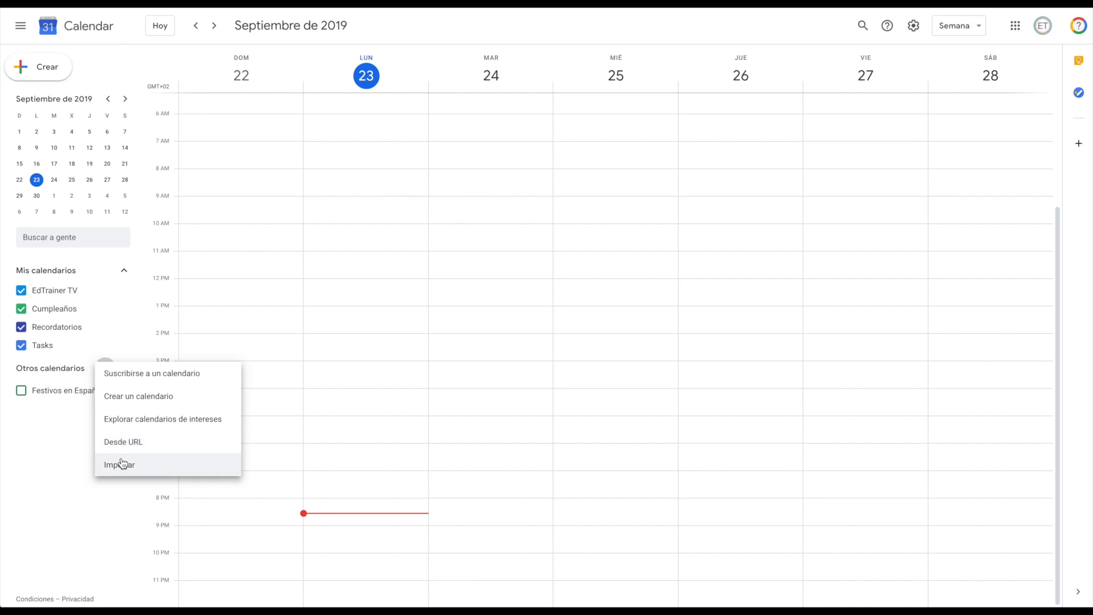
click(50, 473)
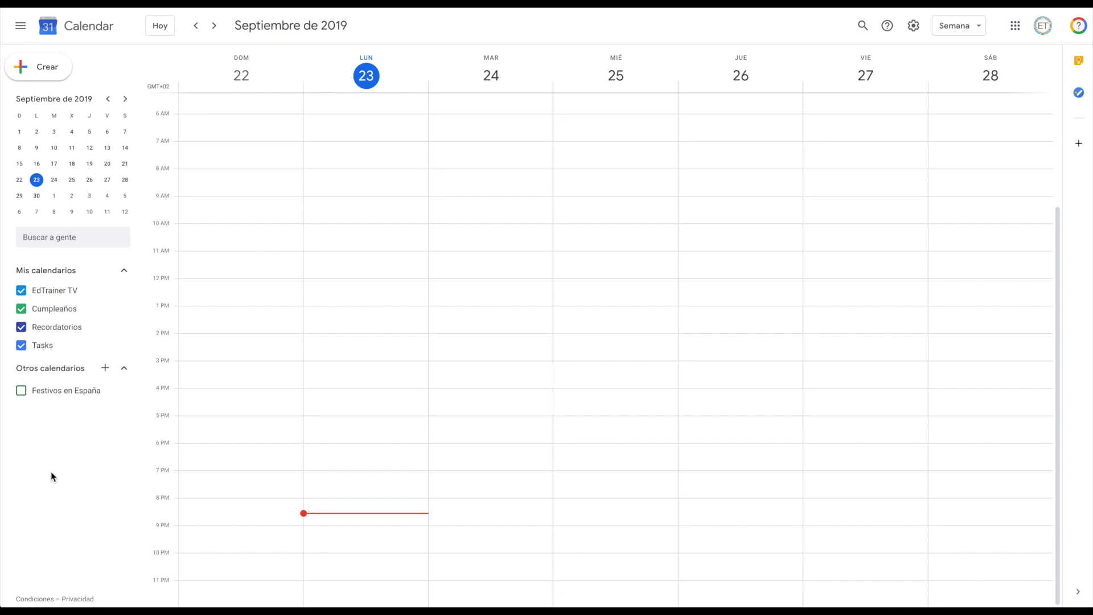
Step: Hide the EdTrainer TV calendar and show it again, twice
click(25, 295)
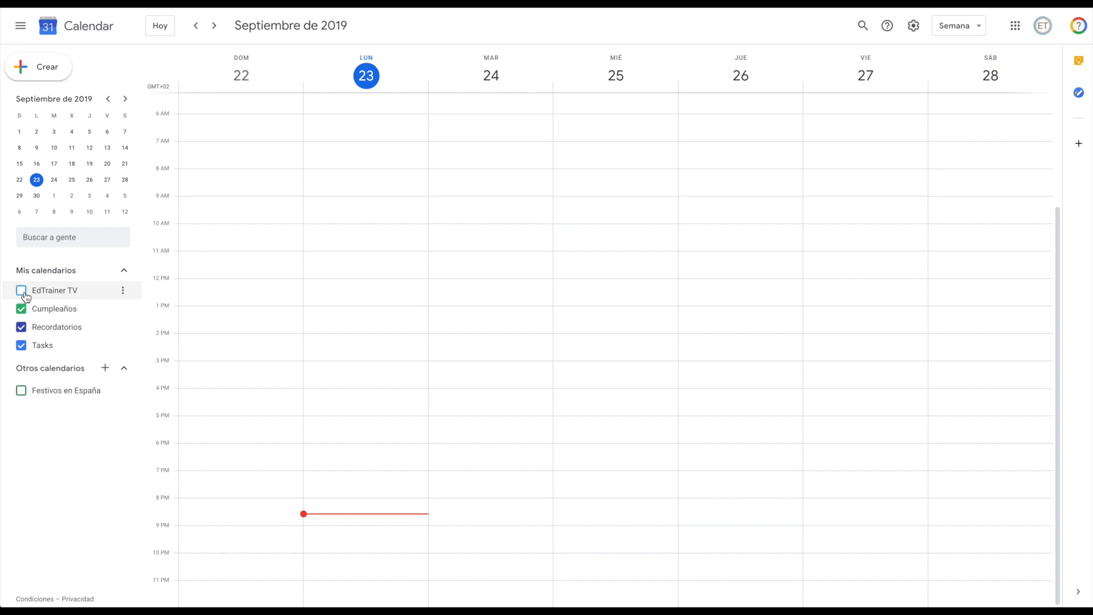
click(25, 295)
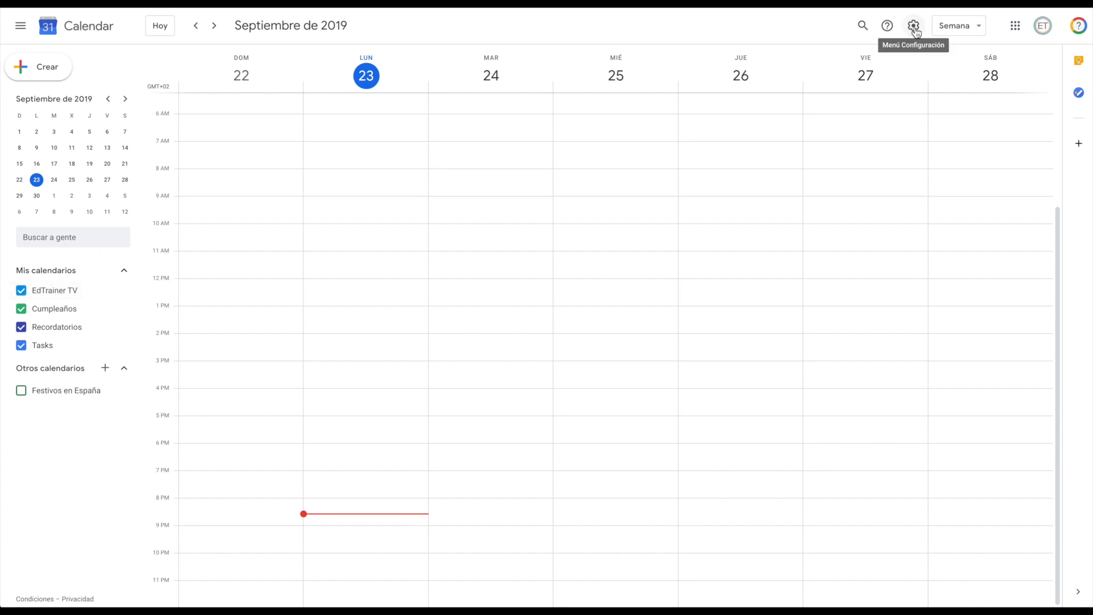
click(22, 291)
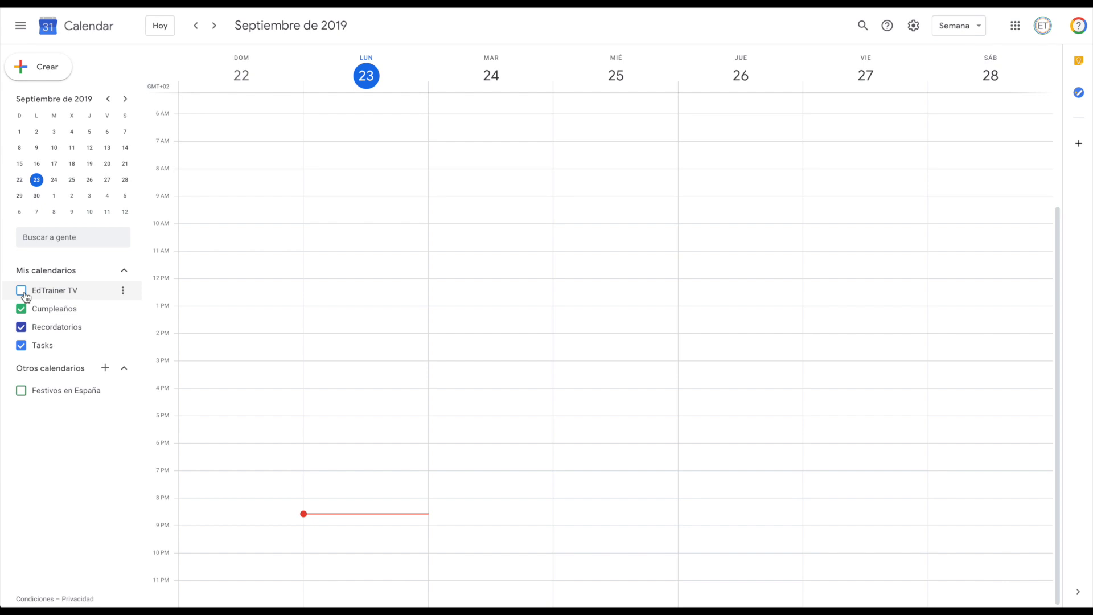
click(24, 294)
Step: Open the configuration page of the EdTrainer TV calendar
click(914, 28)
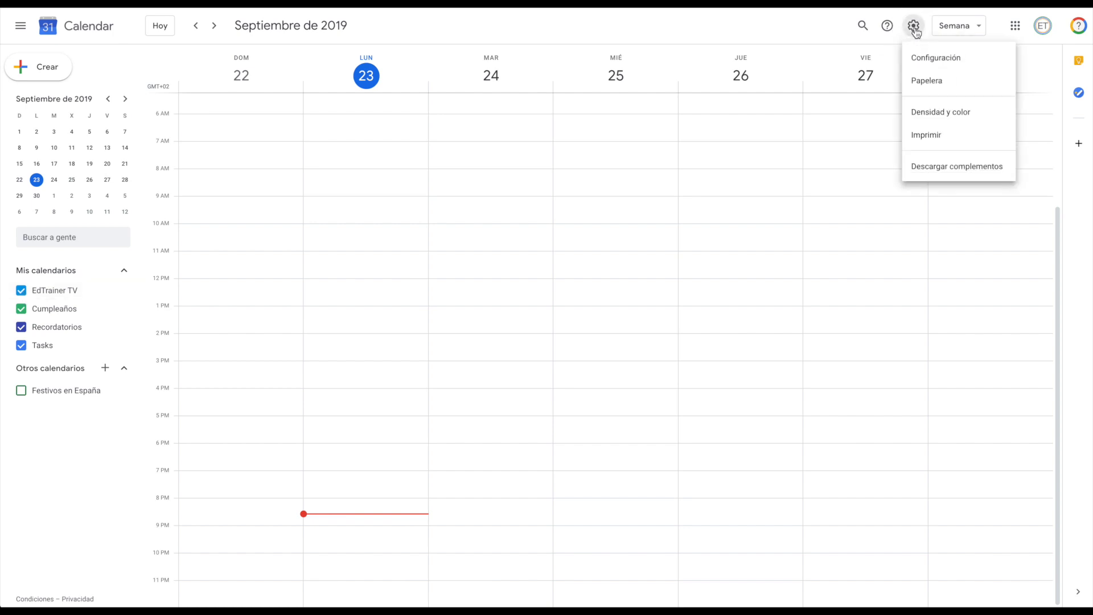
click(922, 60)
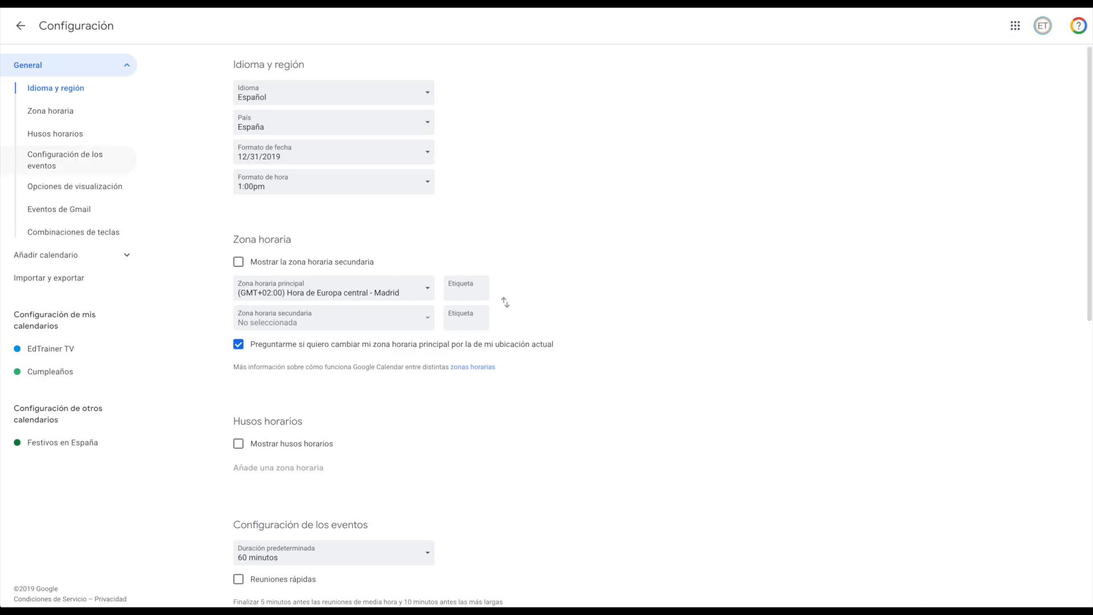
click(76, 353)
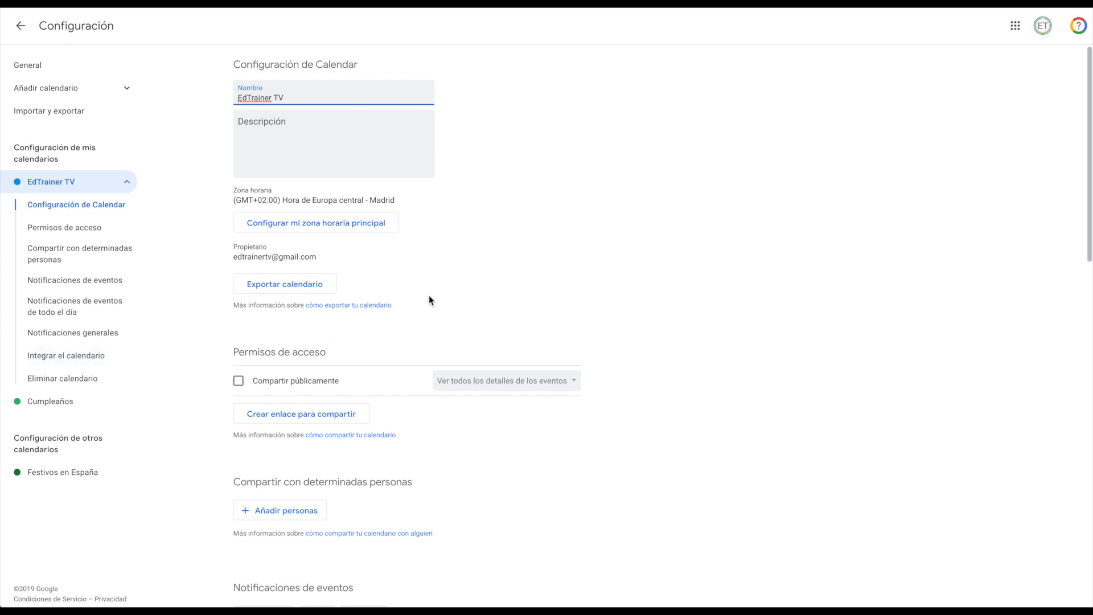
Step: Try to share the EdTrainer TV calendar publicly through its access permissions
click(572, 380)
click(239, 383)
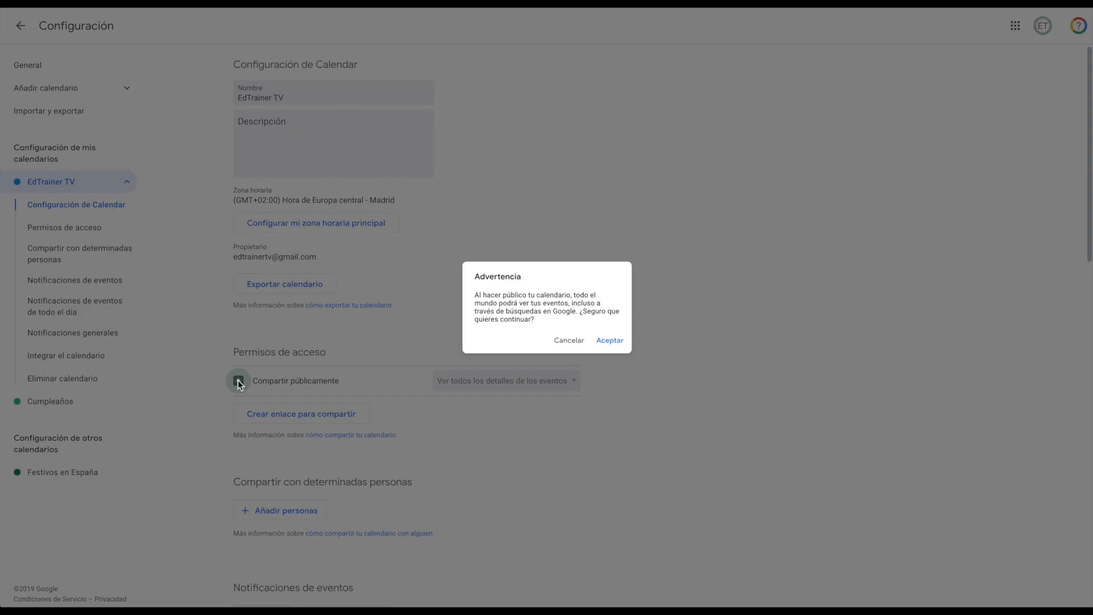
click(571, 345)
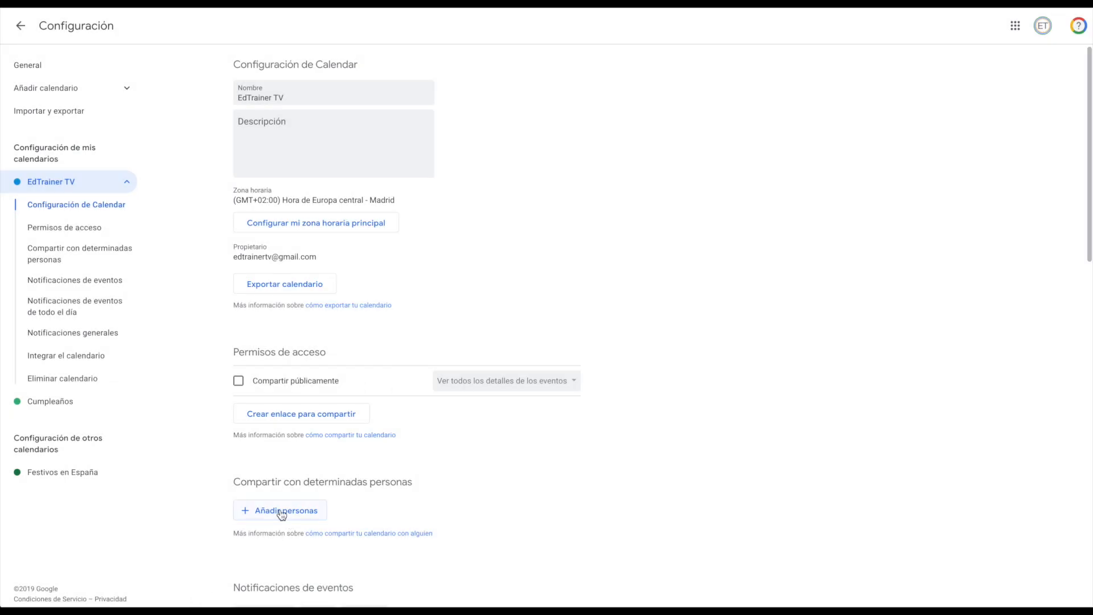
Step: Examine the EdTrainer TV calendar's sharing, event notification, general notification and integration settings
scroll(285, 515, down, 3)
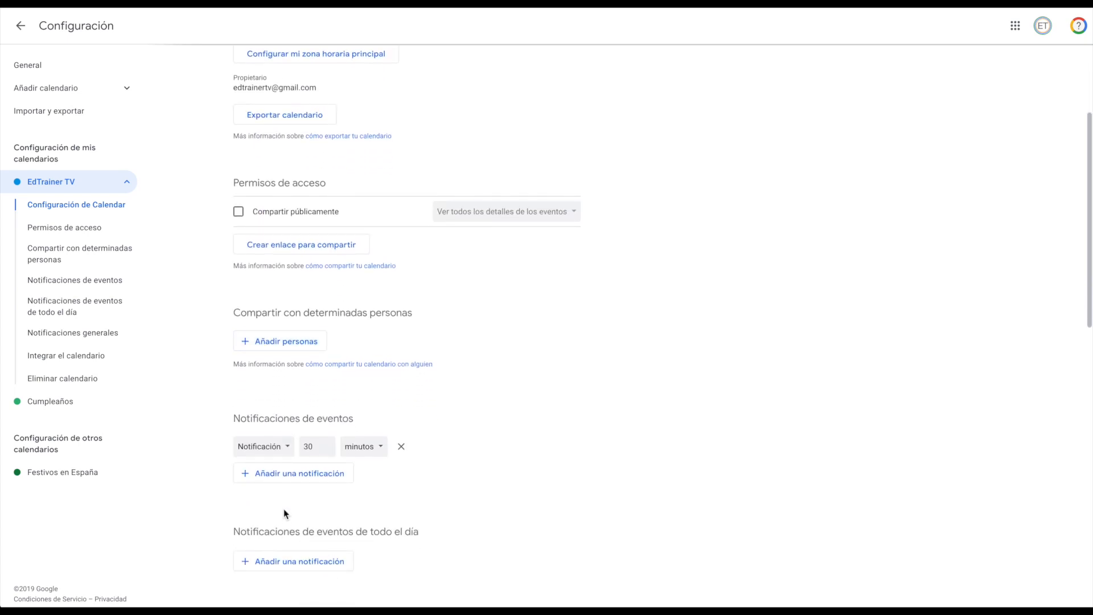
scroll(285, 512, down, 5)
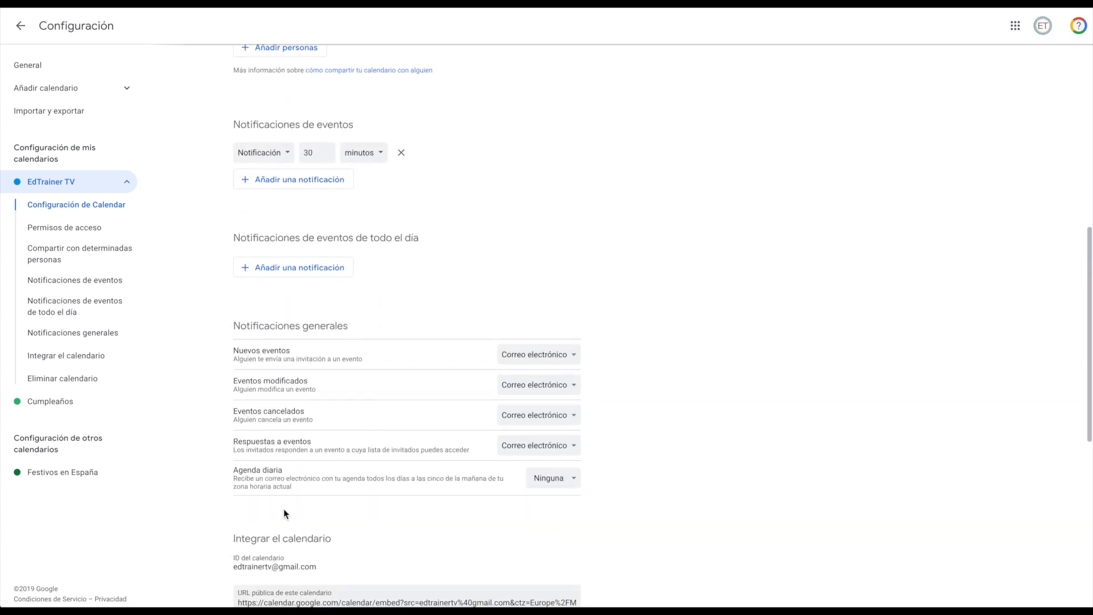
Step: Open the EdTrainer TV calendar's form for sharing with specific people, cancel it and return to the weekly calendar
scroll(285, 512, up, 8)
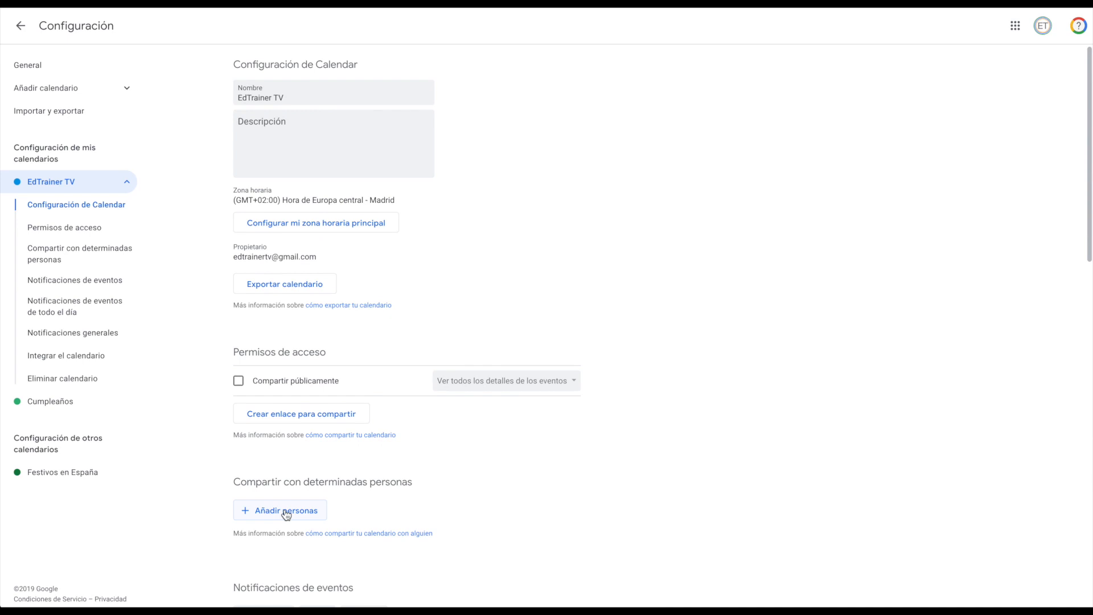
click(286, 510)
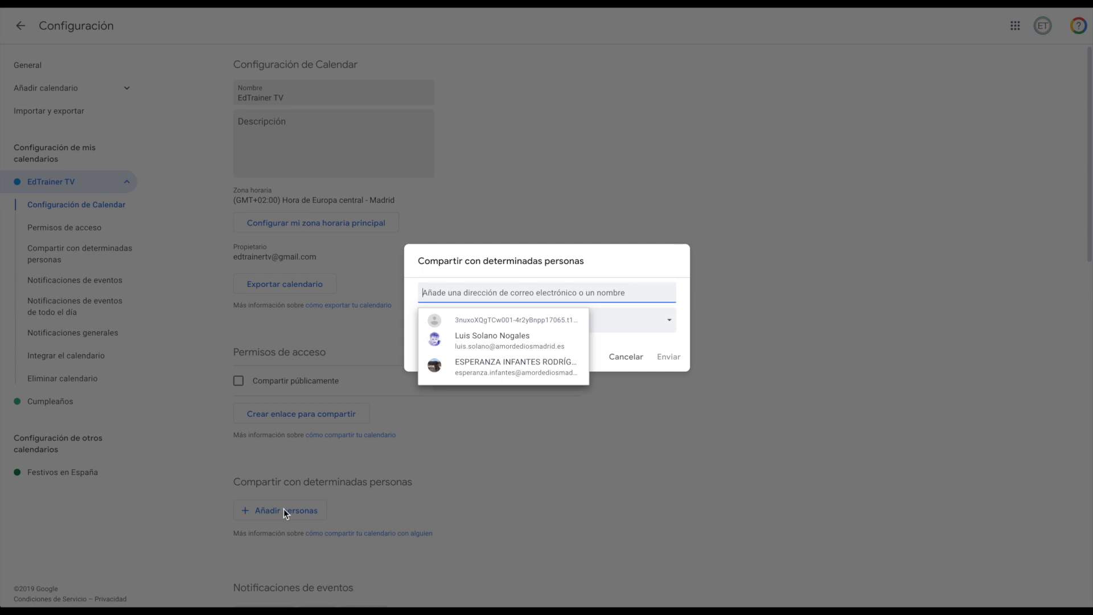
click(628, 357)
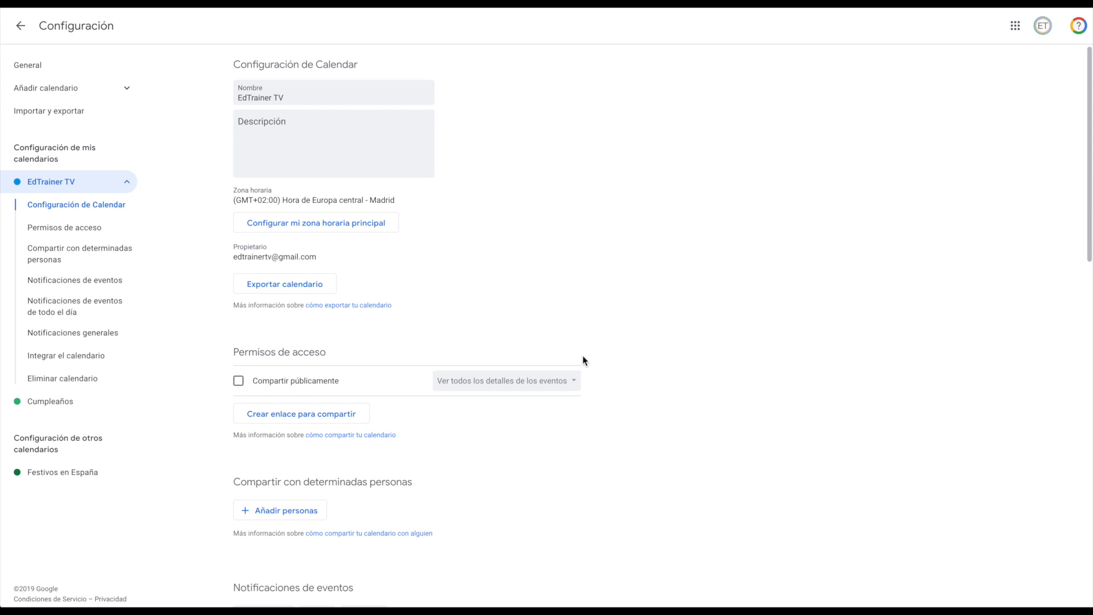
click(21, 26)
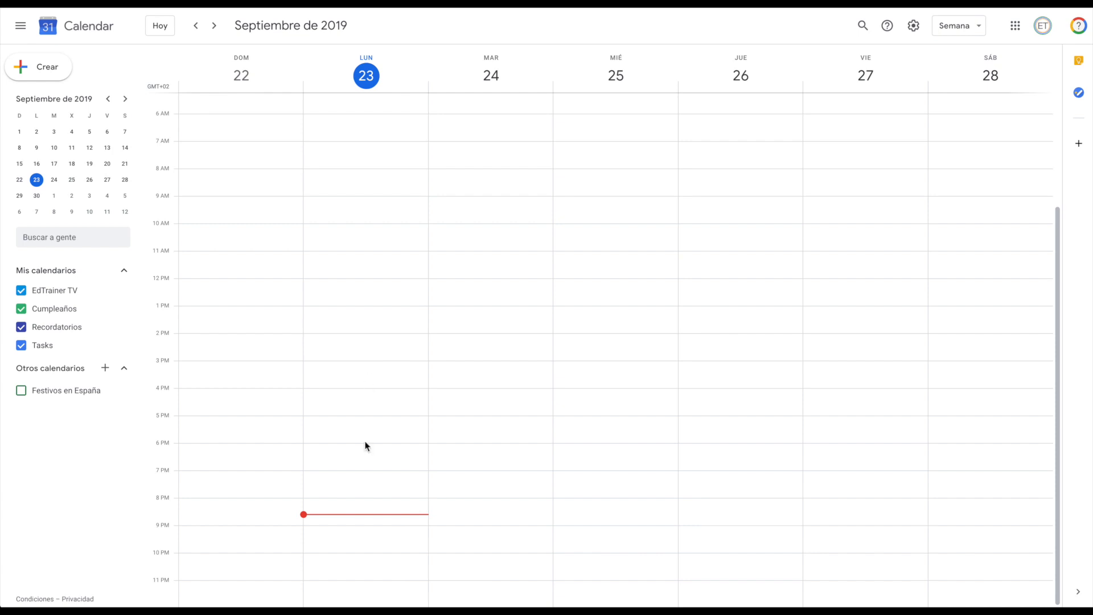
Step: Start a new event titled "Evento" on 23 September 2019 from 7:30pm to 8:30pm with its full details open
click(358, 489)
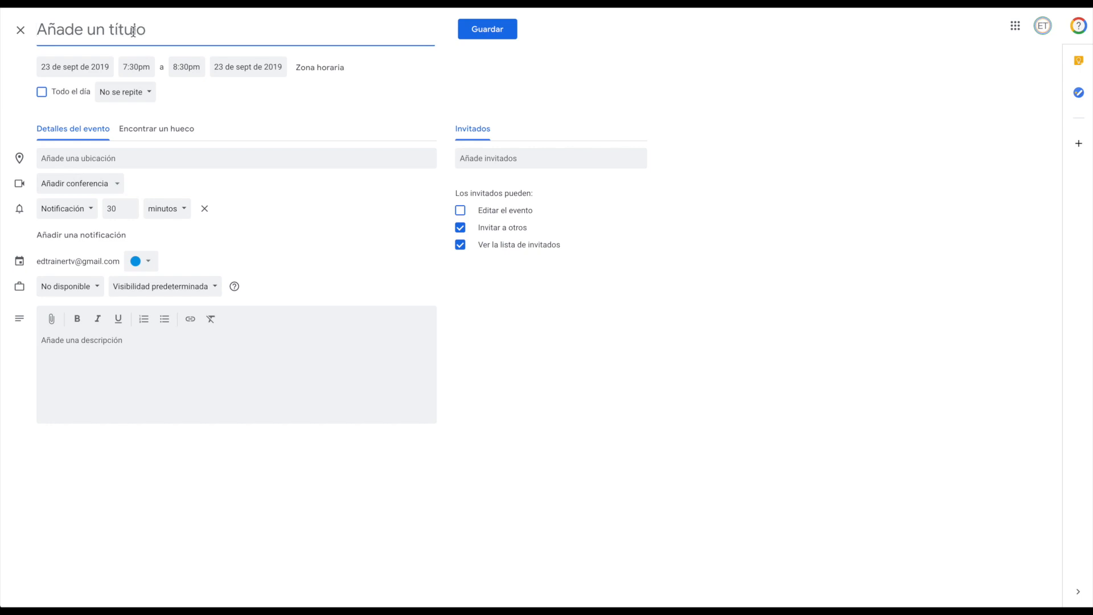
text(Evento)
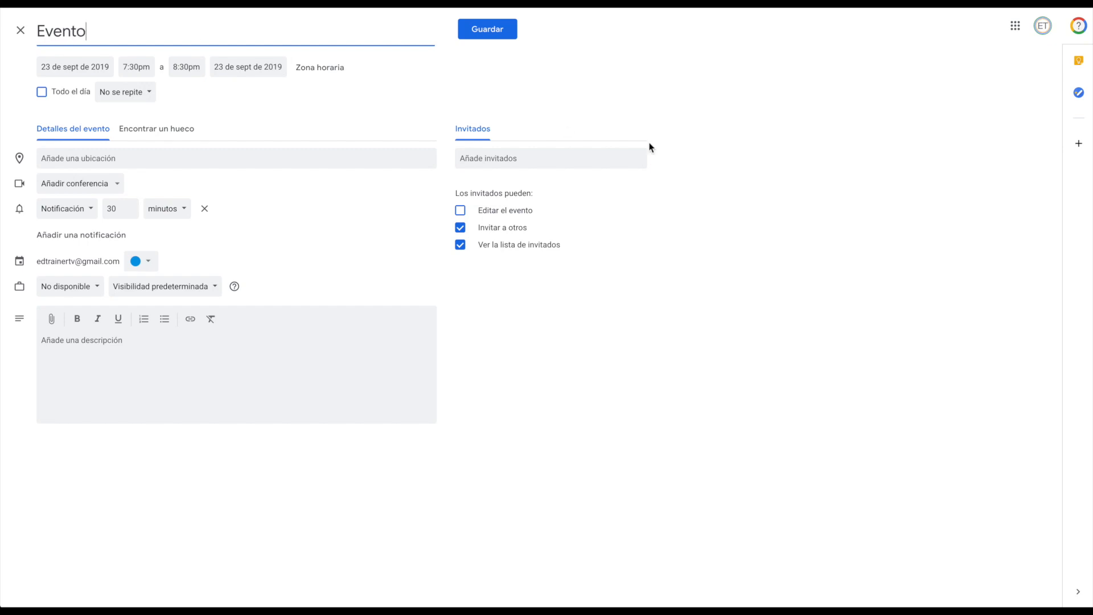
click(686, 160)
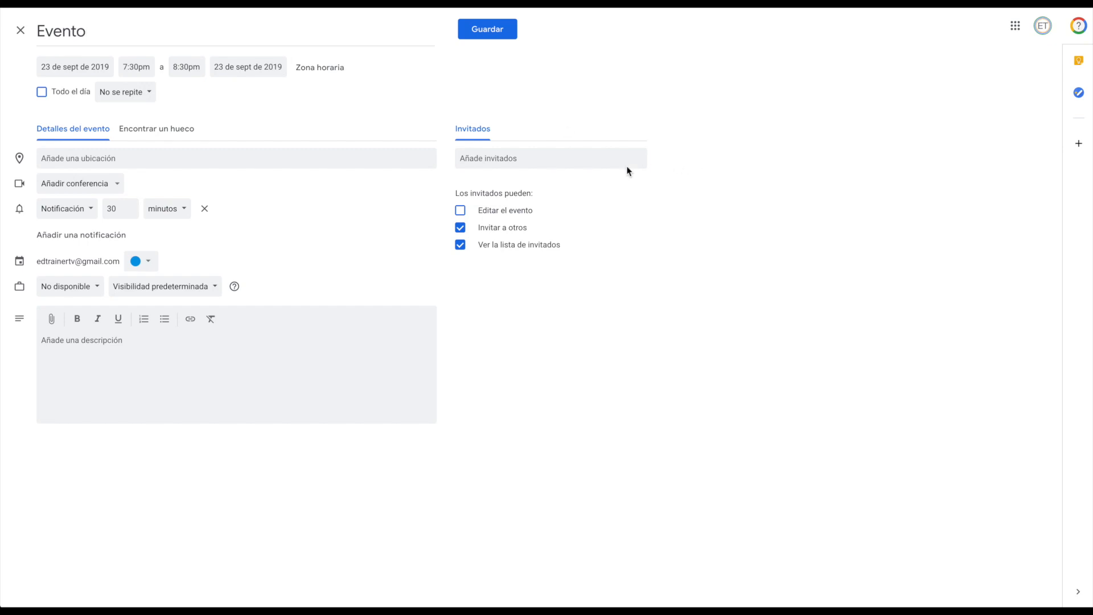
Step: Examine the event's guest suggestions and its day schedule for finding a free slot, and return to the event details
click(510, 159)
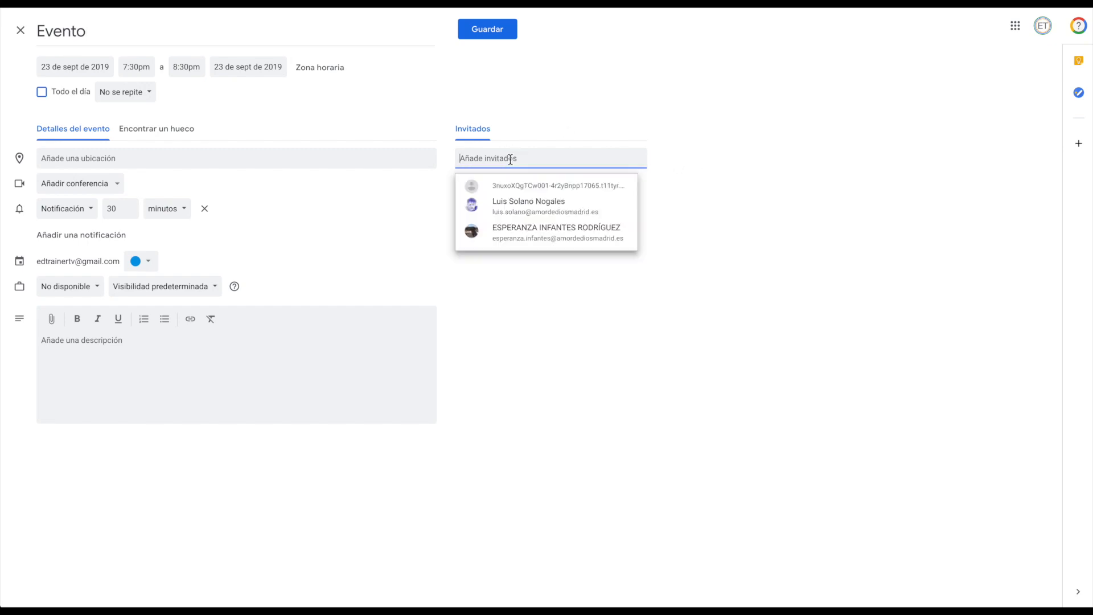
click(561, 111)
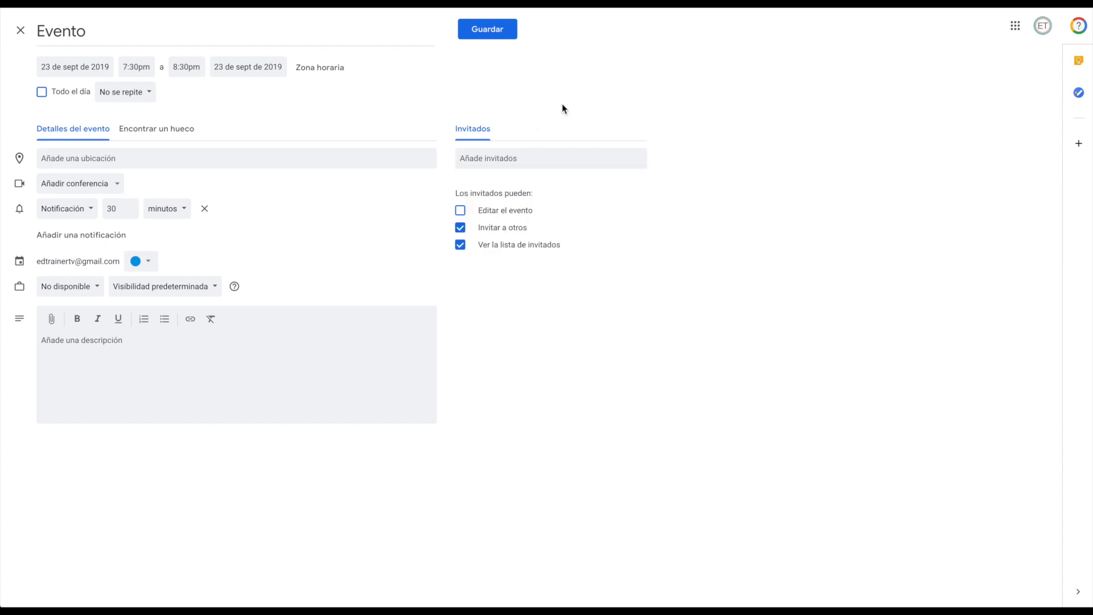
click(164, 130)
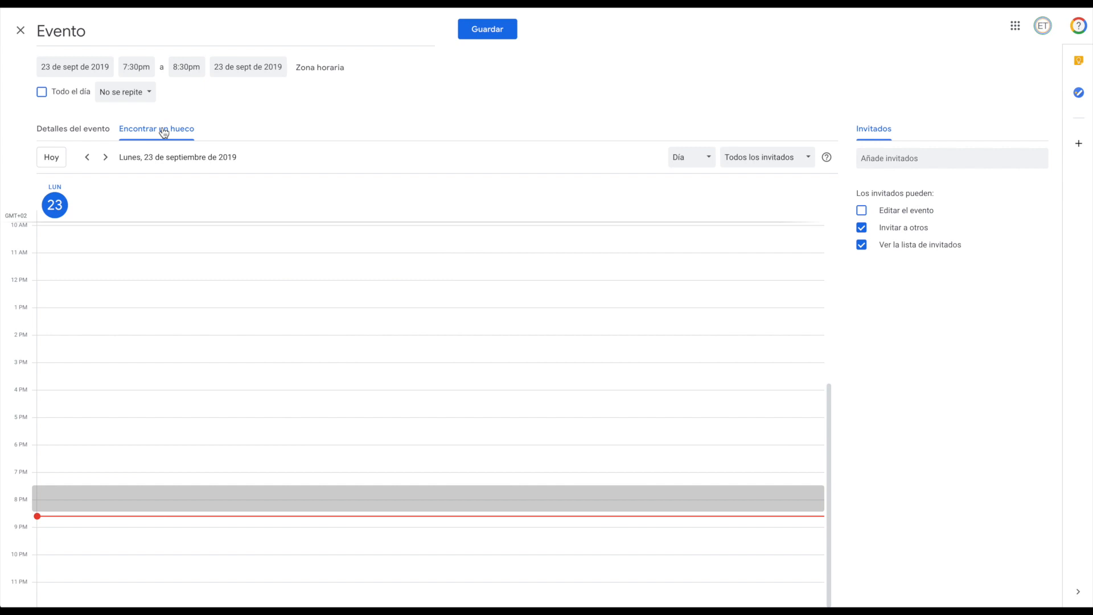
click(65, 132)
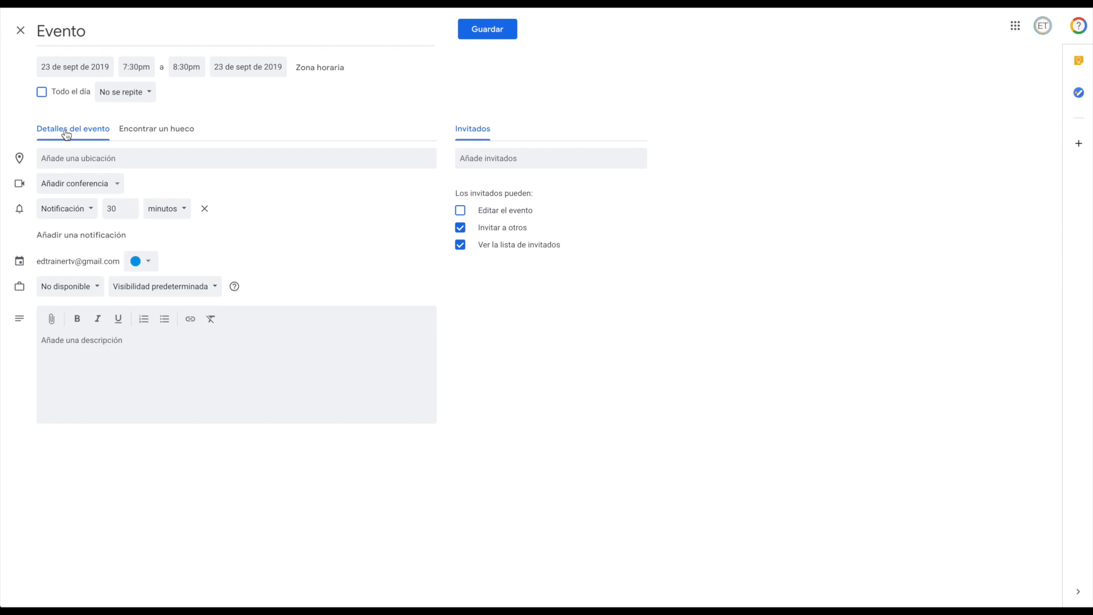
Step: Set the event's location to the suggested Atocha Renfe station in Madrid
click(85, 157)
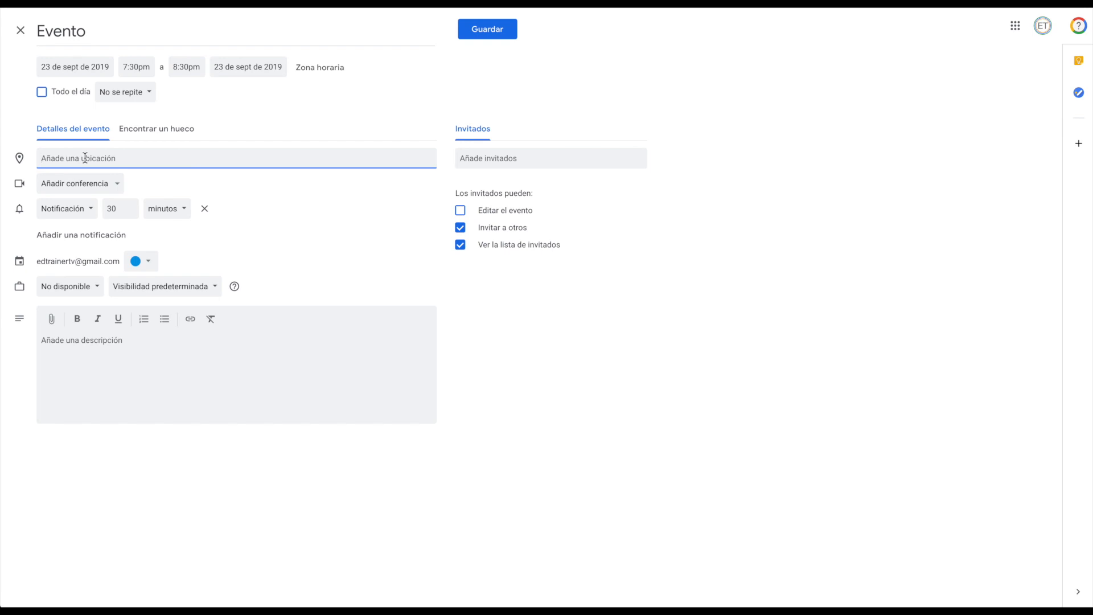
text(Atocha)
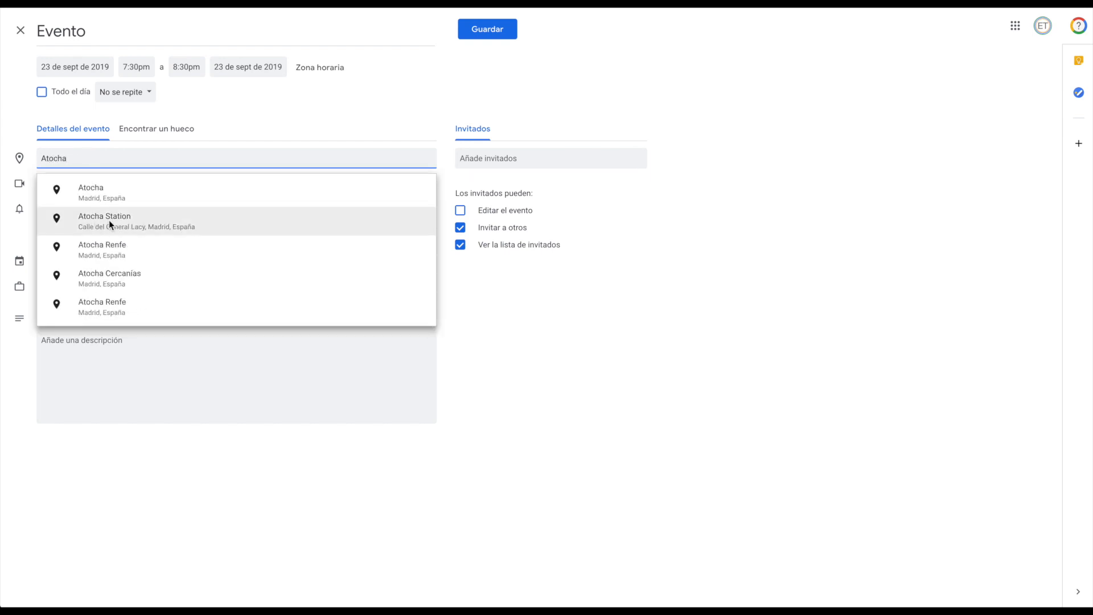
click(103, 251)
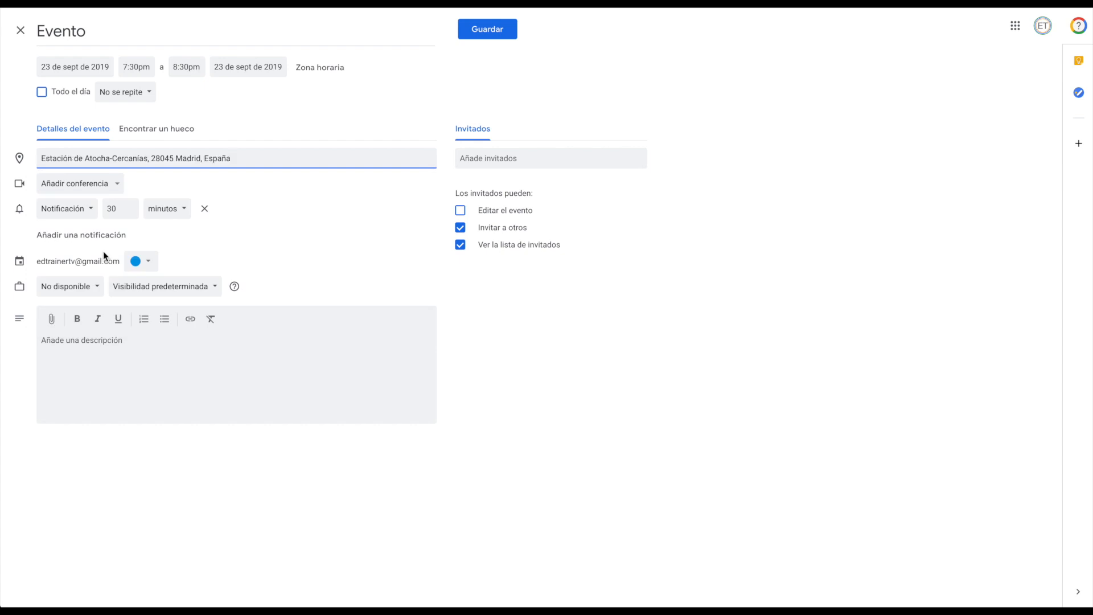
Step: Open and cancel the event's file attachment picker, and add a Hangouts conference to the event
click(53, 320)
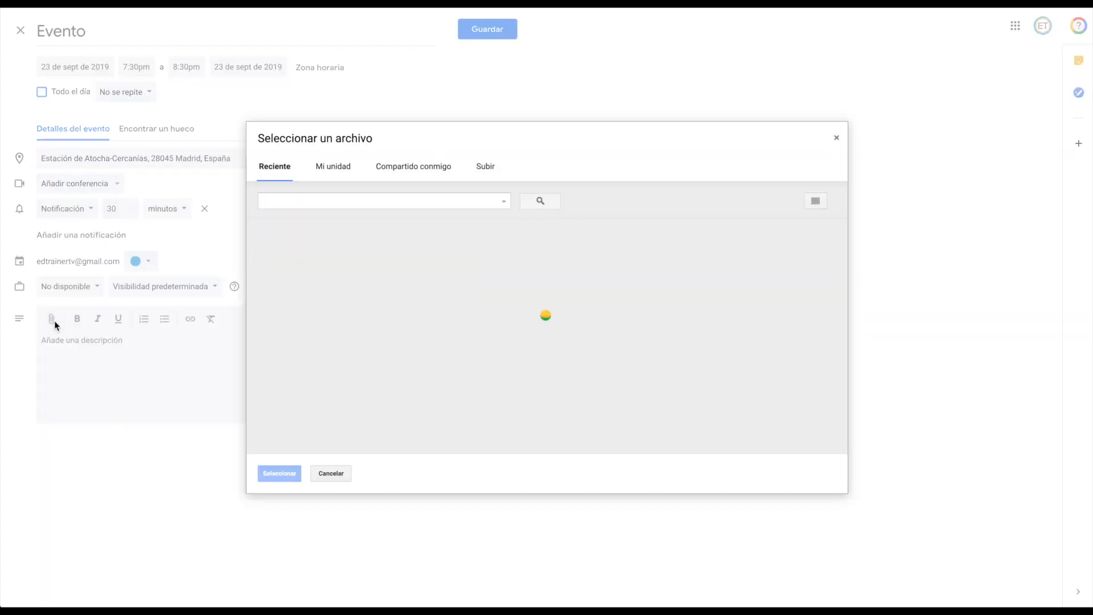
click(333, 474)
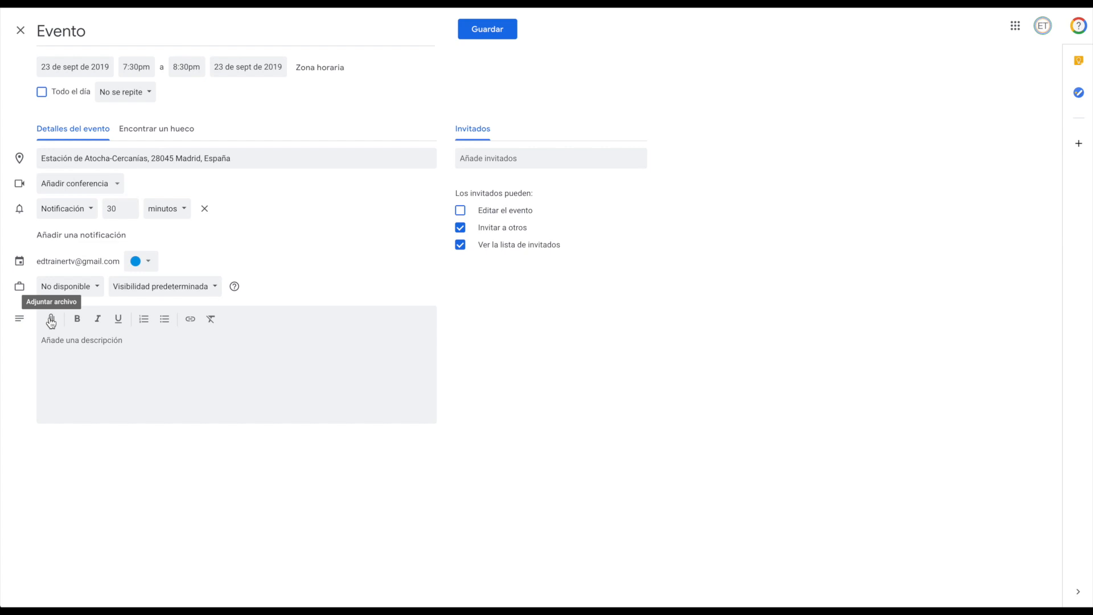
click(120, 188)
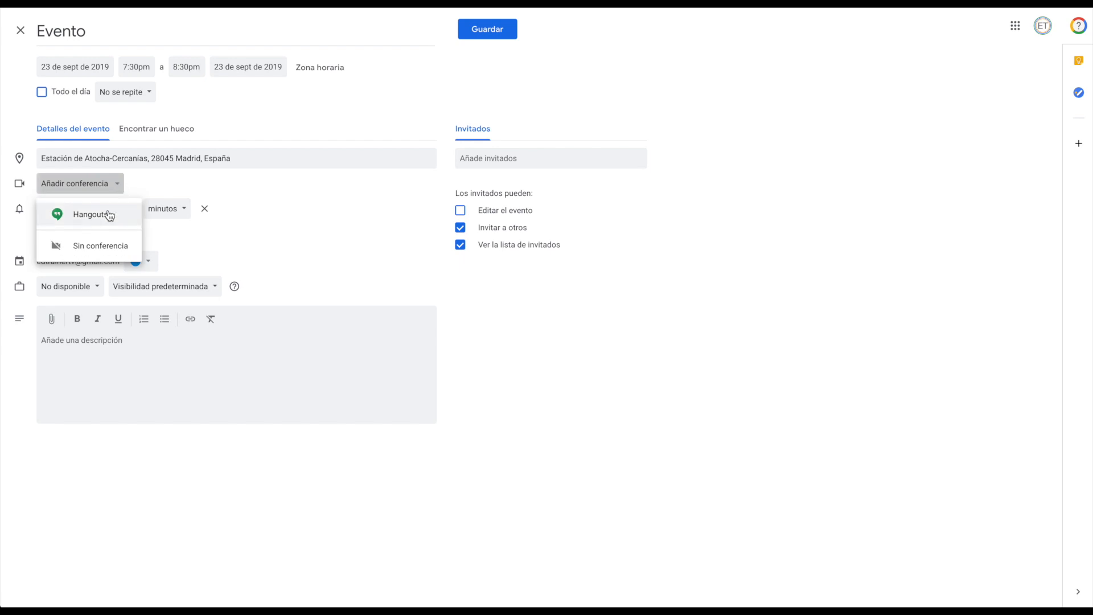
click(109, 215)
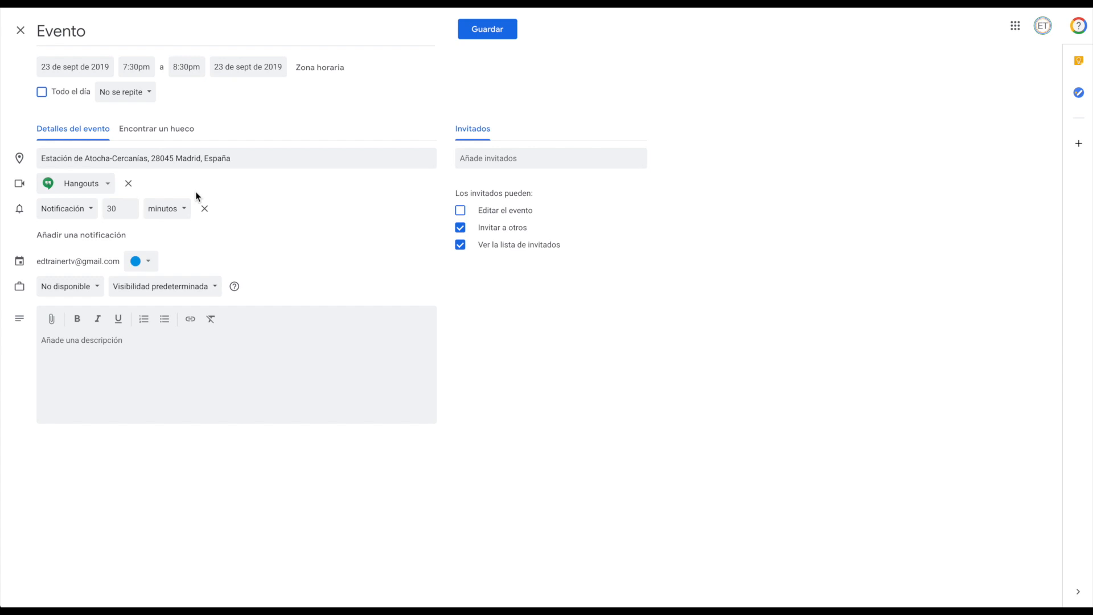
Step: Add a second notification by Correo electrónico to the event, and leave the event discarding its unsaved changes
click(93, 209)
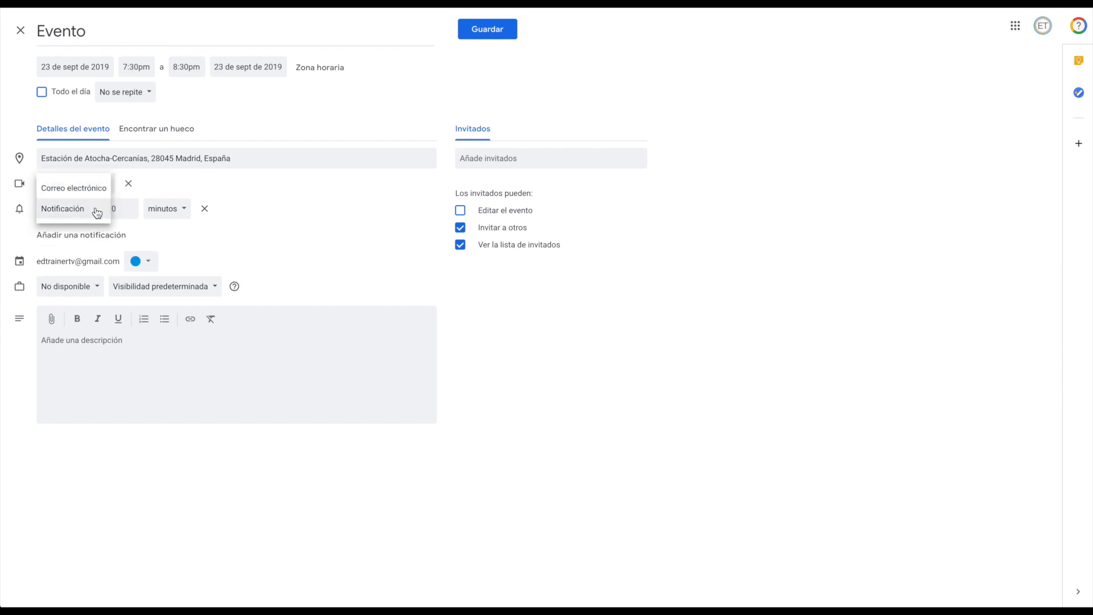
click(97, 211)
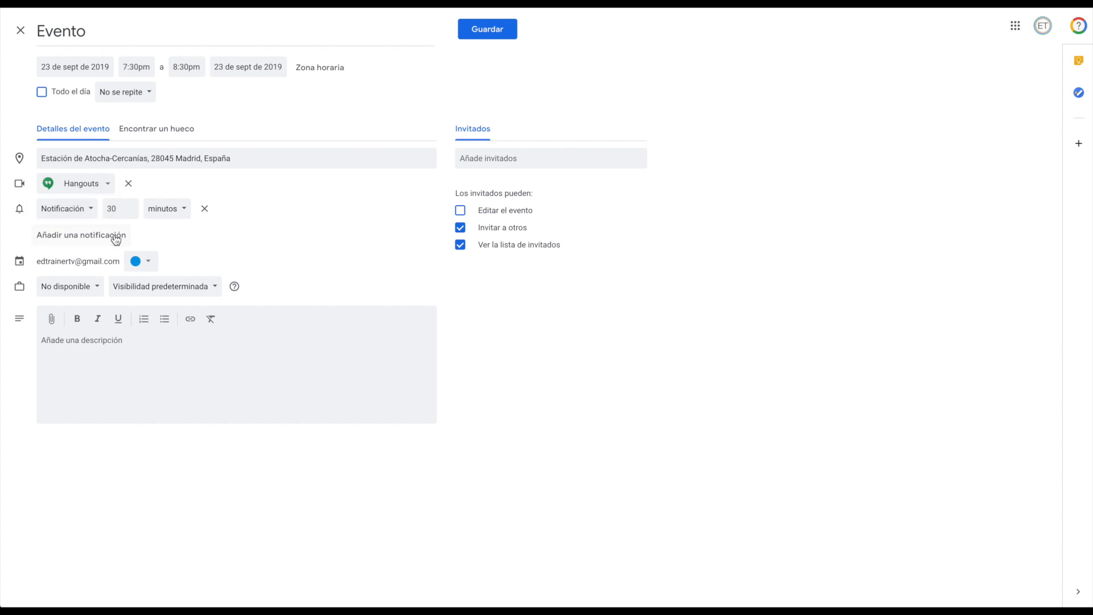
click(114, 235)
click(92, 234)
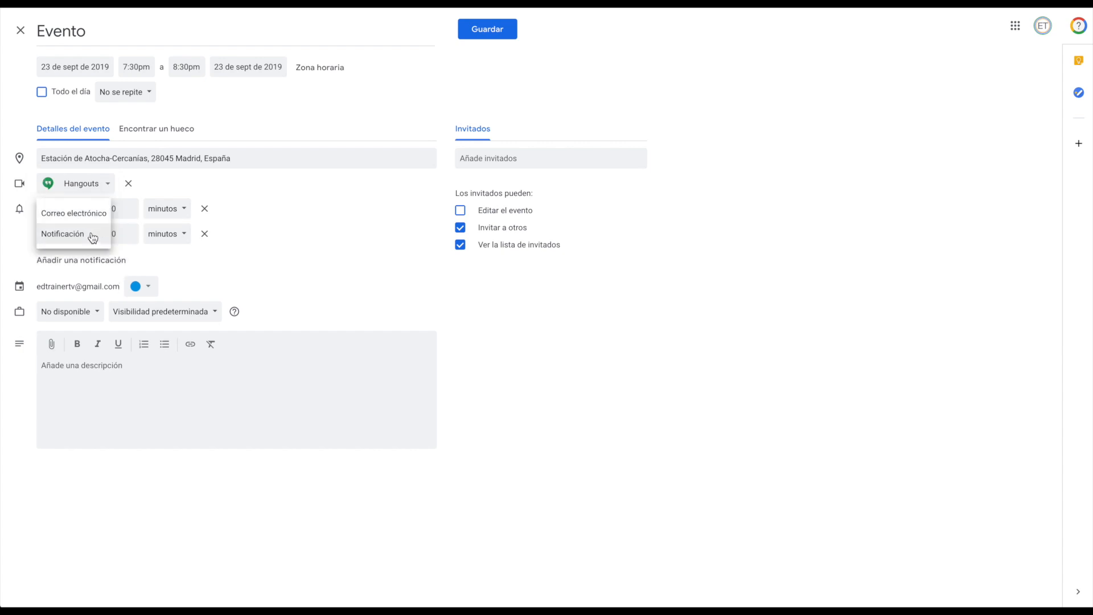
click(89, 214)
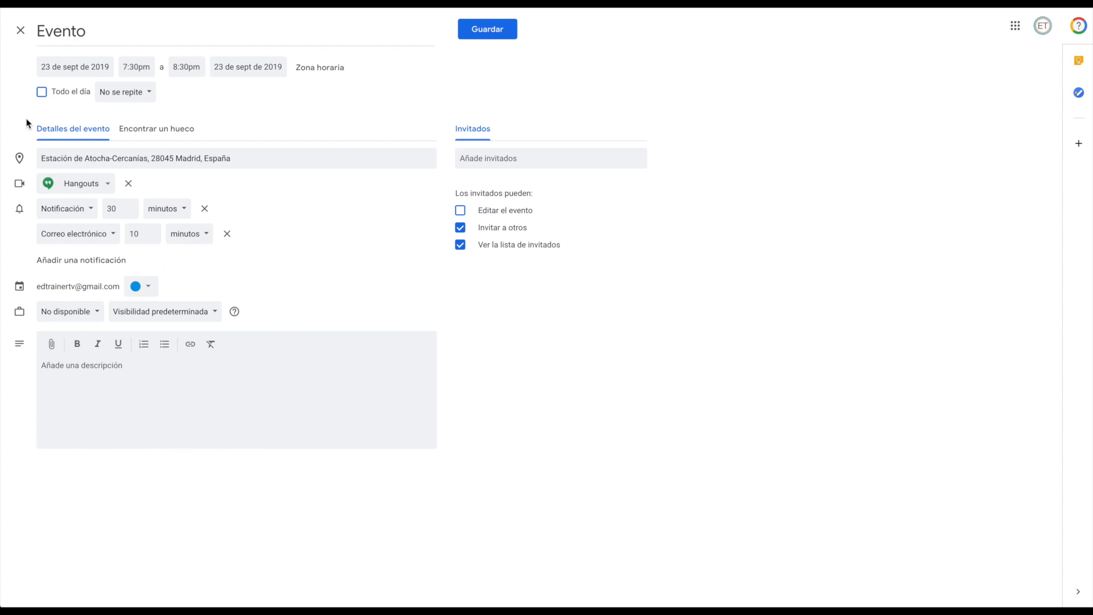
click(21, 30)
click(614, 336)
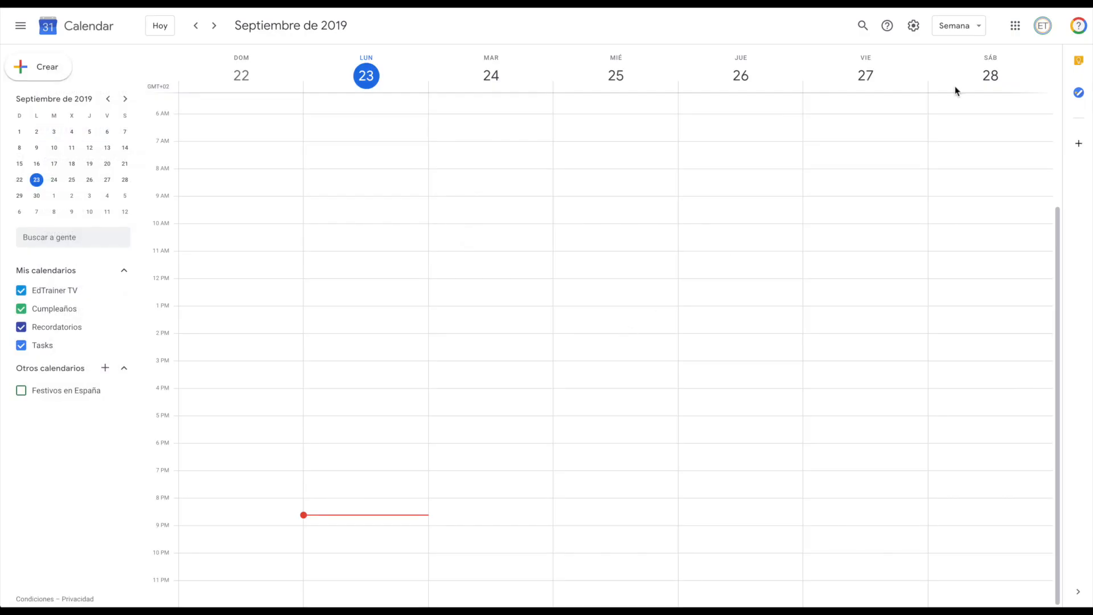
Step: Review the EdTrainer TV calendar's sharing, event notification and general notification settings, and return to the weekly calendar
click(914, 27)
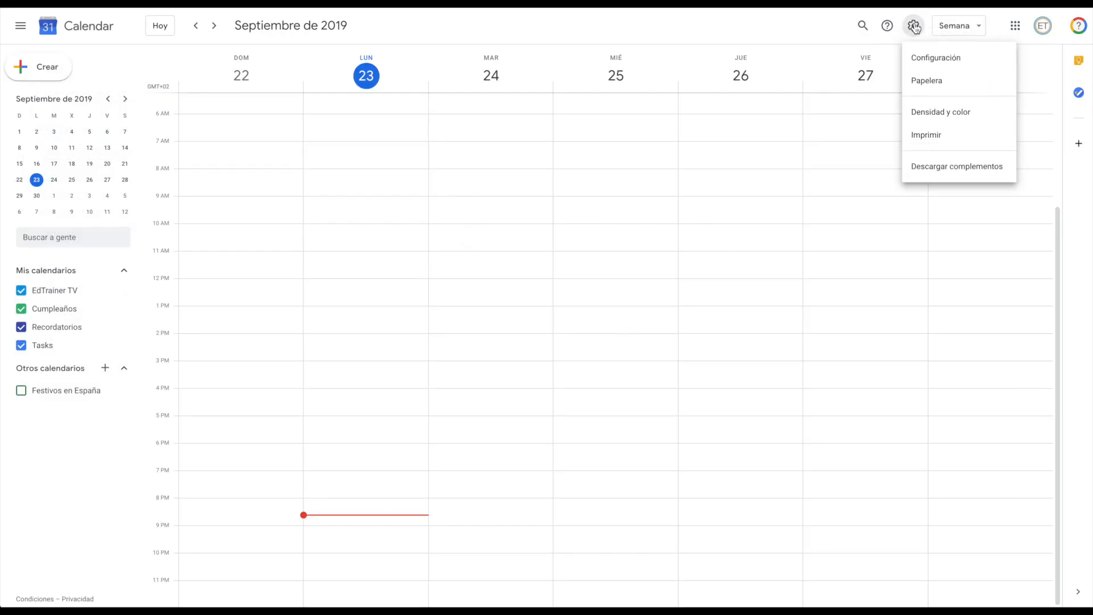
click(918, 59)
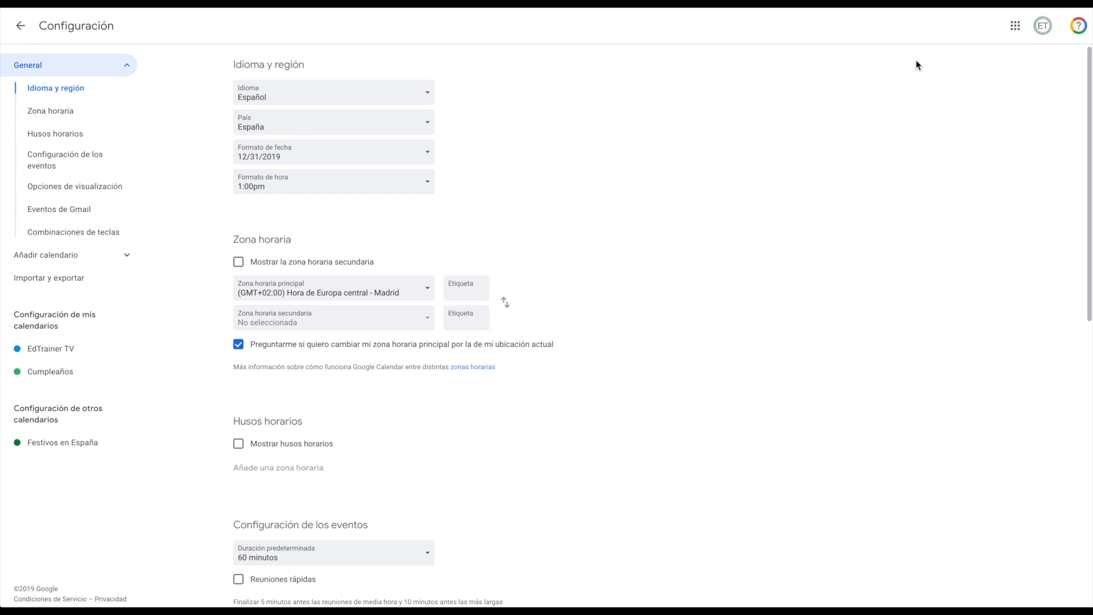
click(63, 350)
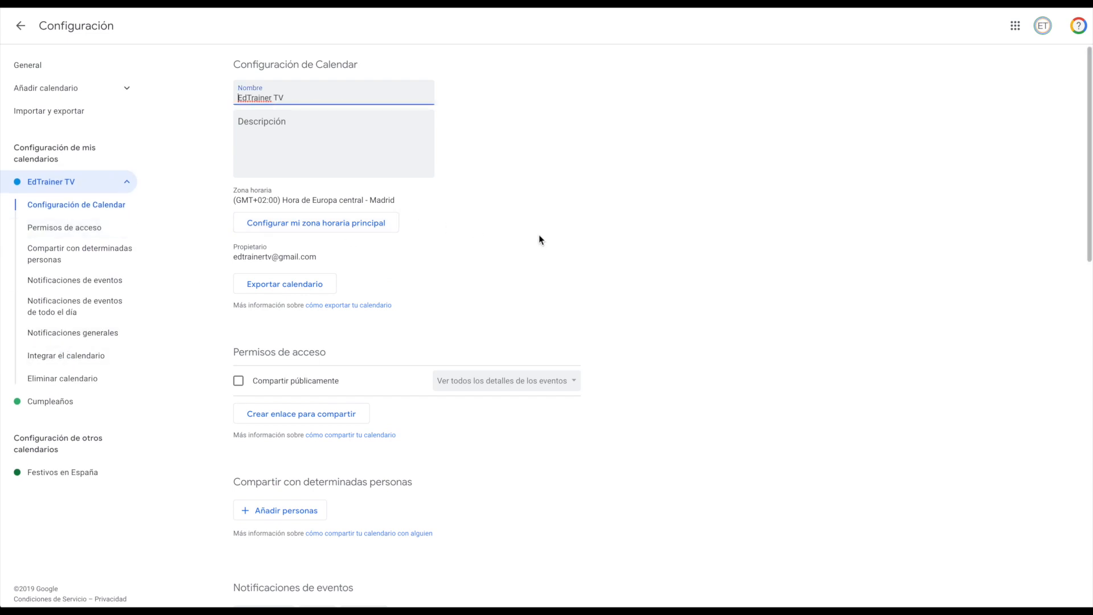
scroll(541, 240, down, 5)
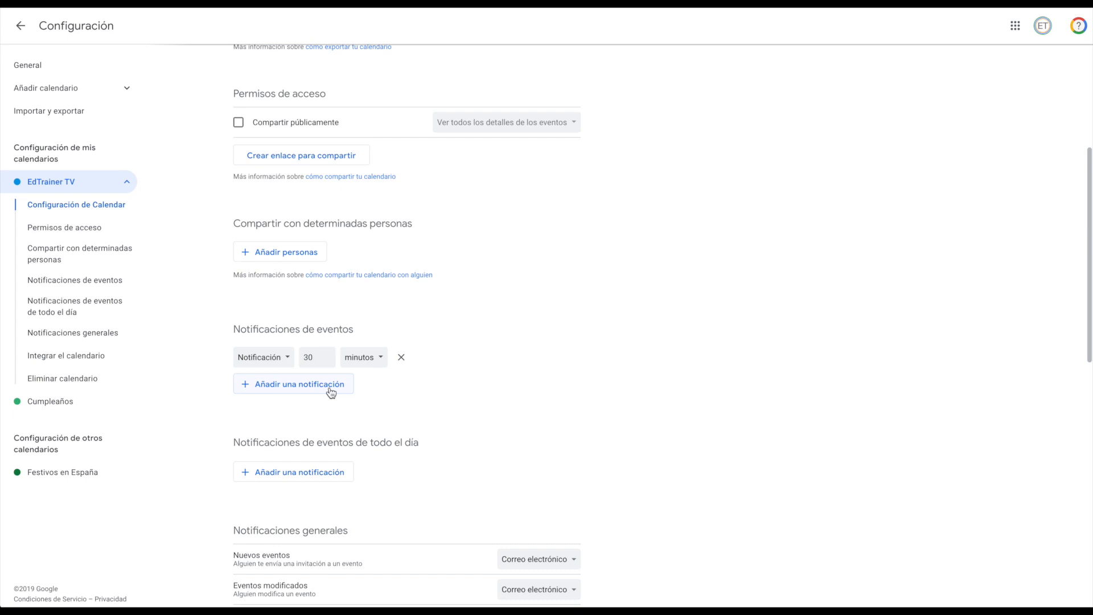
scroll(330, 391, down, 4)
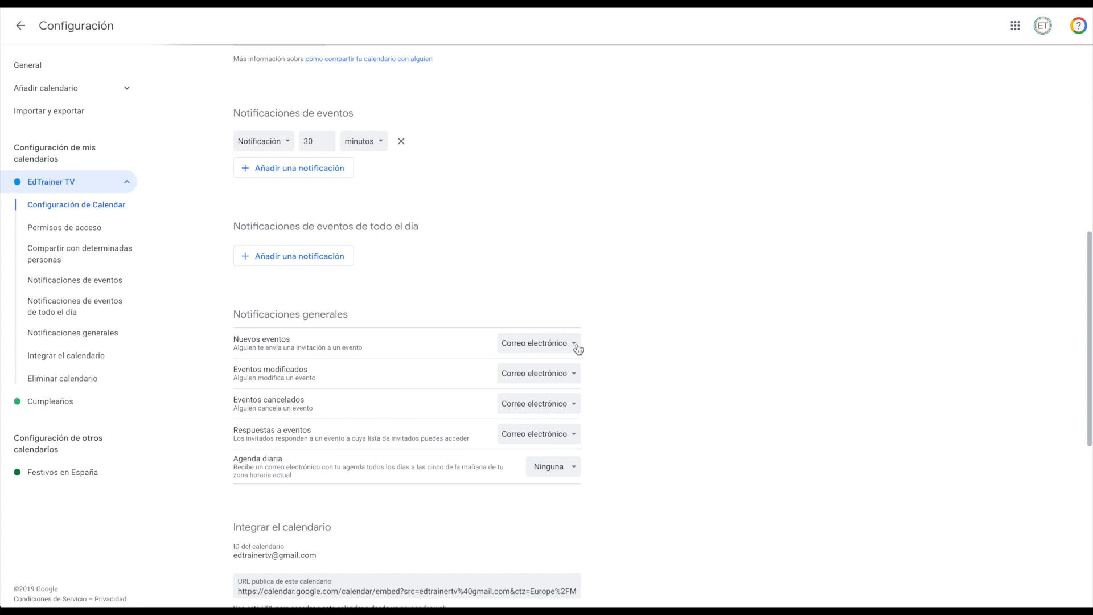
scroll(578, 349, down, 1)
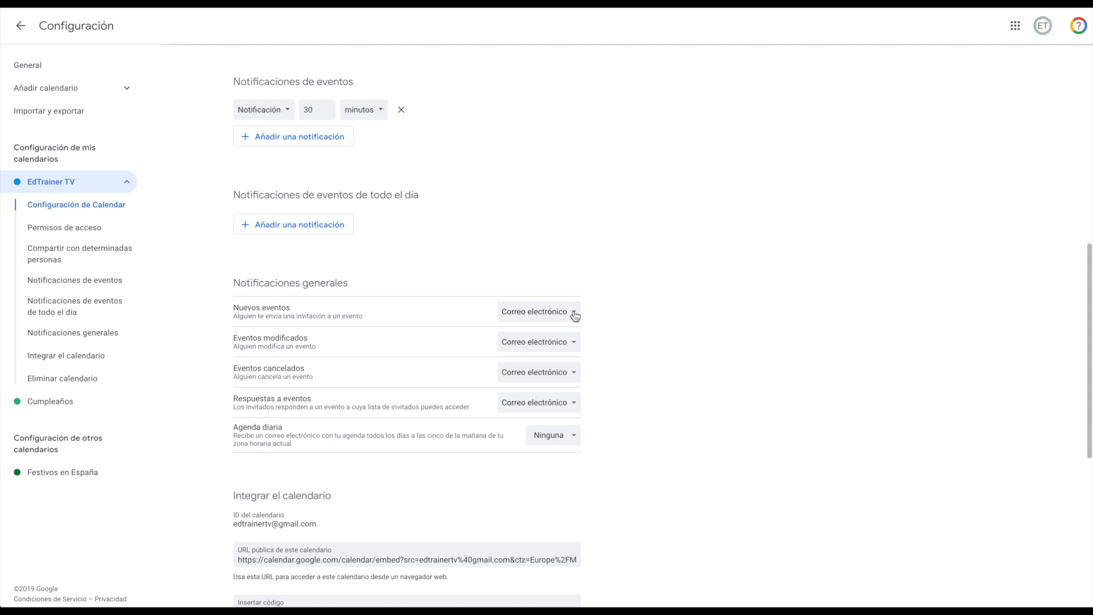
click(28, 31)
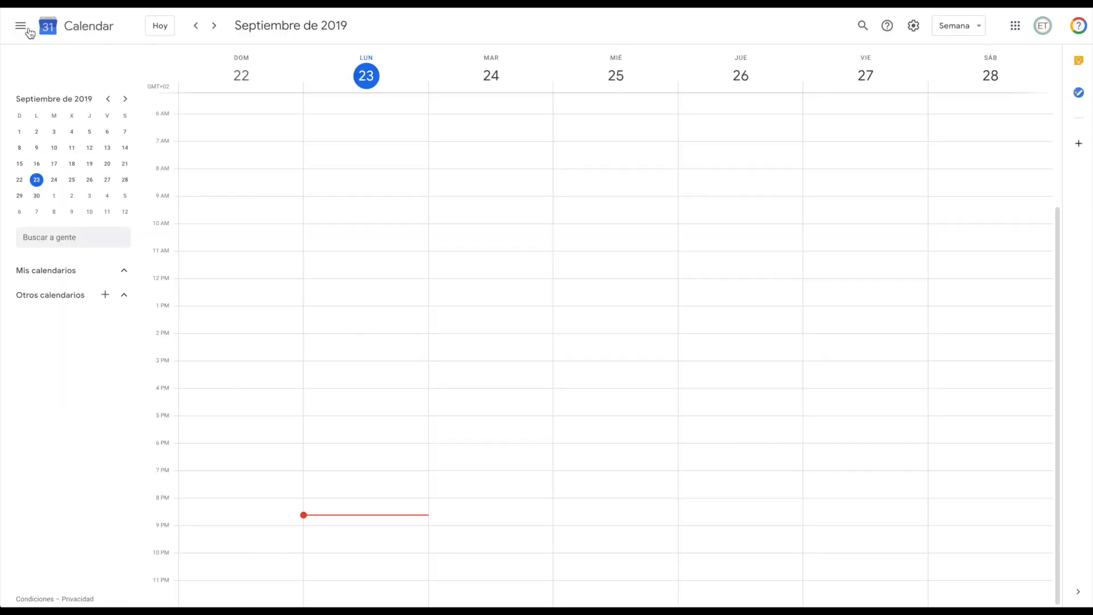